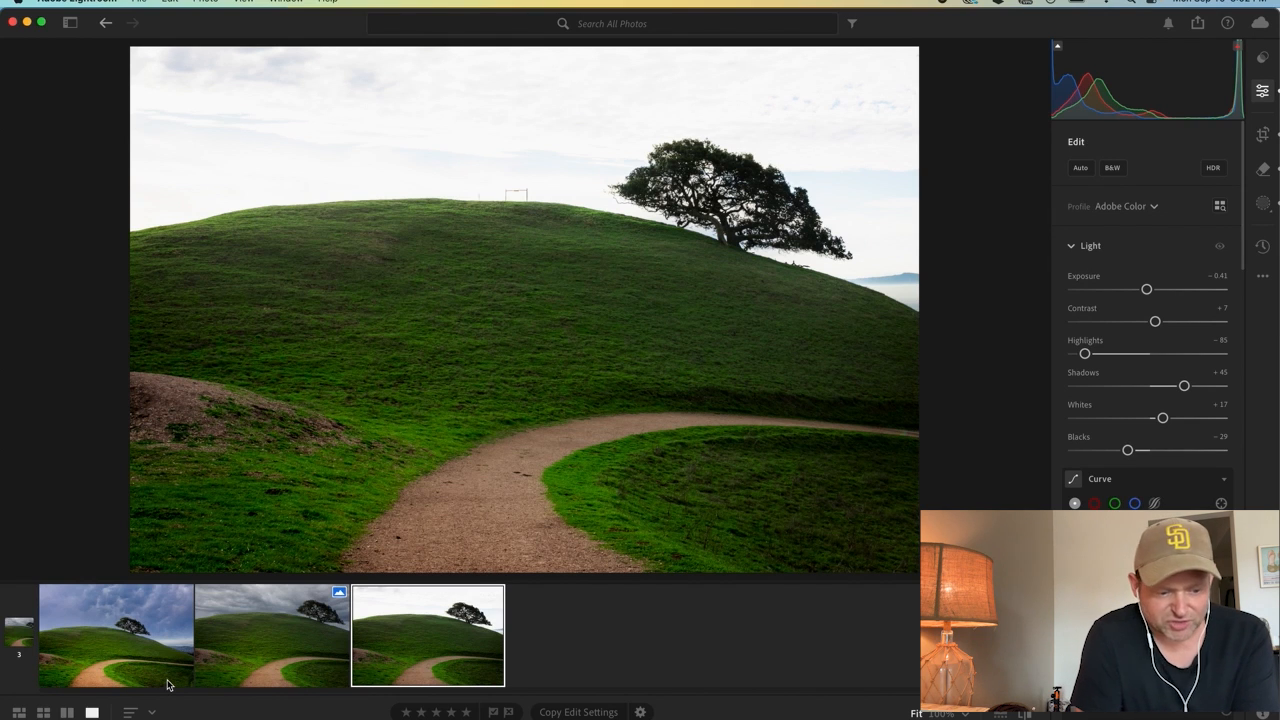
Step: Send the selected hill photo from Lightroom to Photoshop for editing and unlock its background layer
right_click(414, 637)
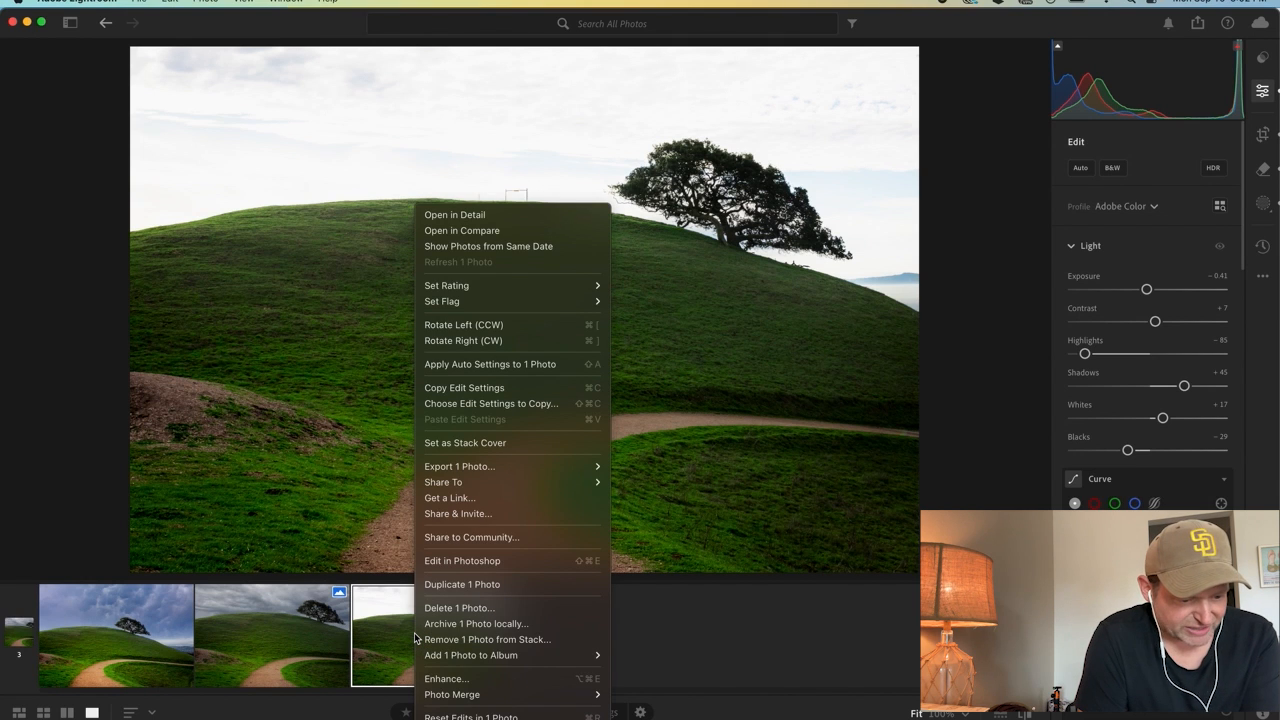
left_click(465, 561)
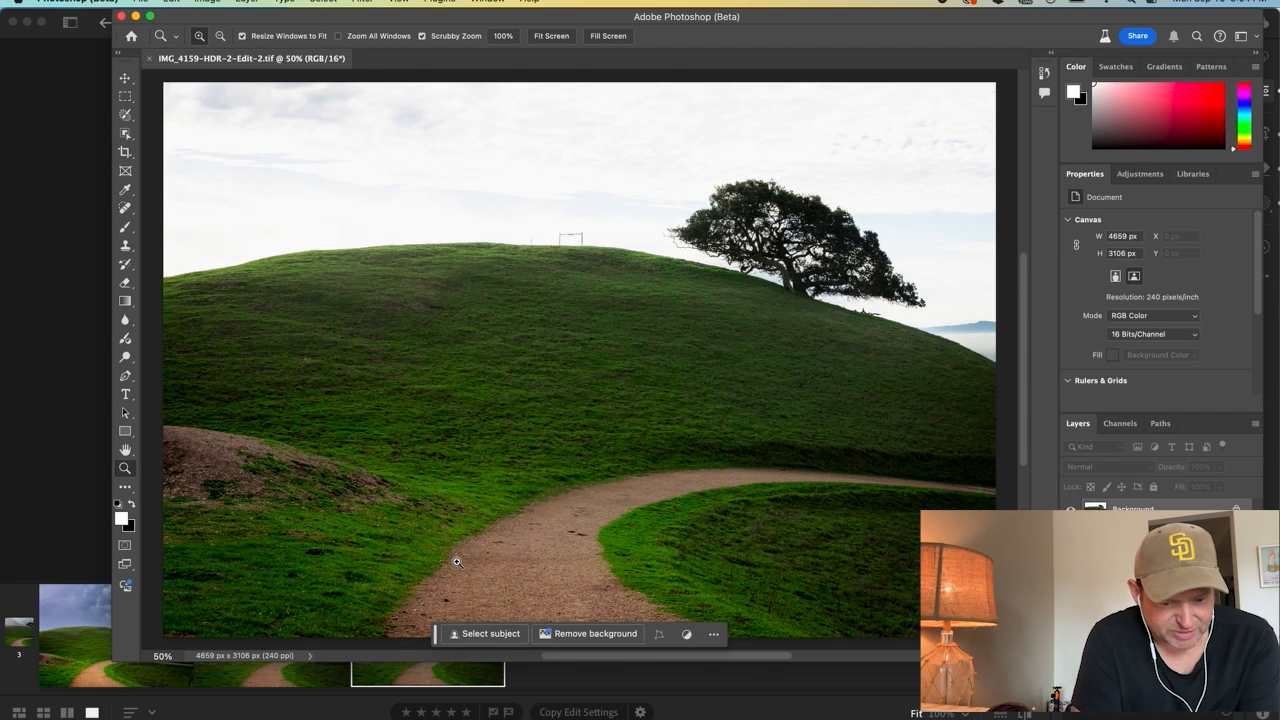
left_click(1236, 510)
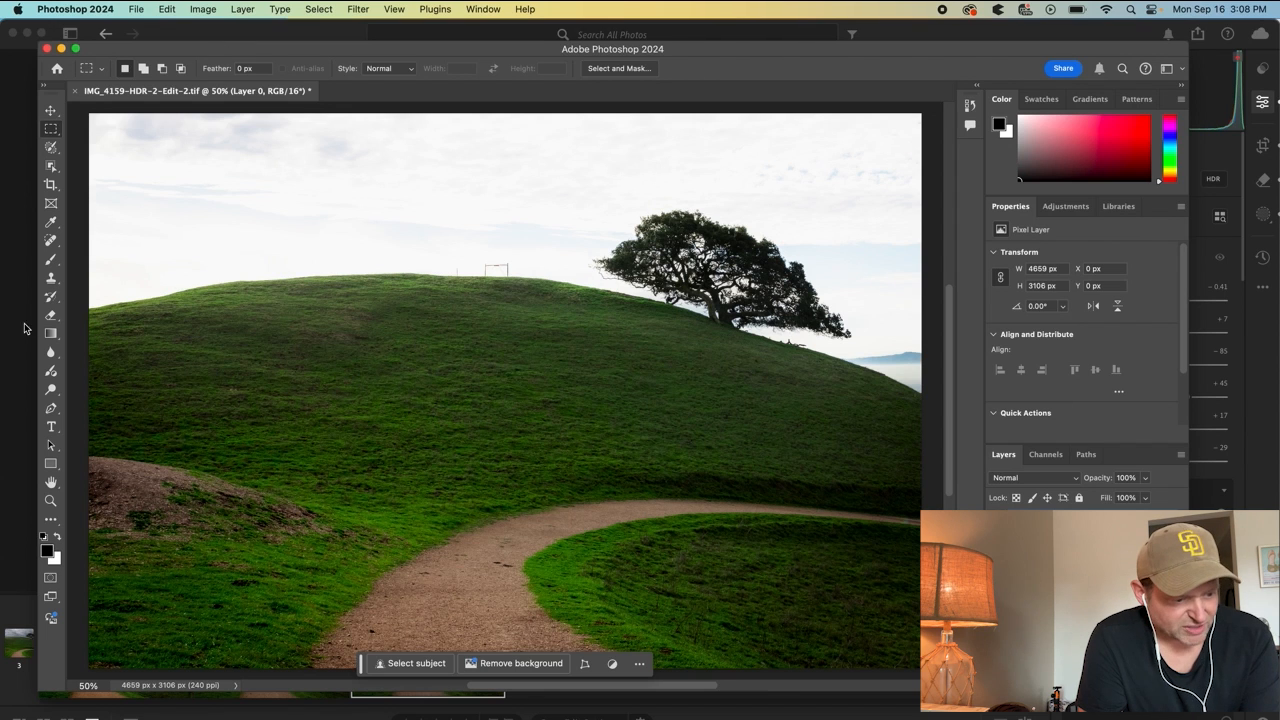
Step: Examine the skyline at 100% zoom, checking the tree's edges, the hilltop and the small frame structure against the sky
left_click(52, 500)
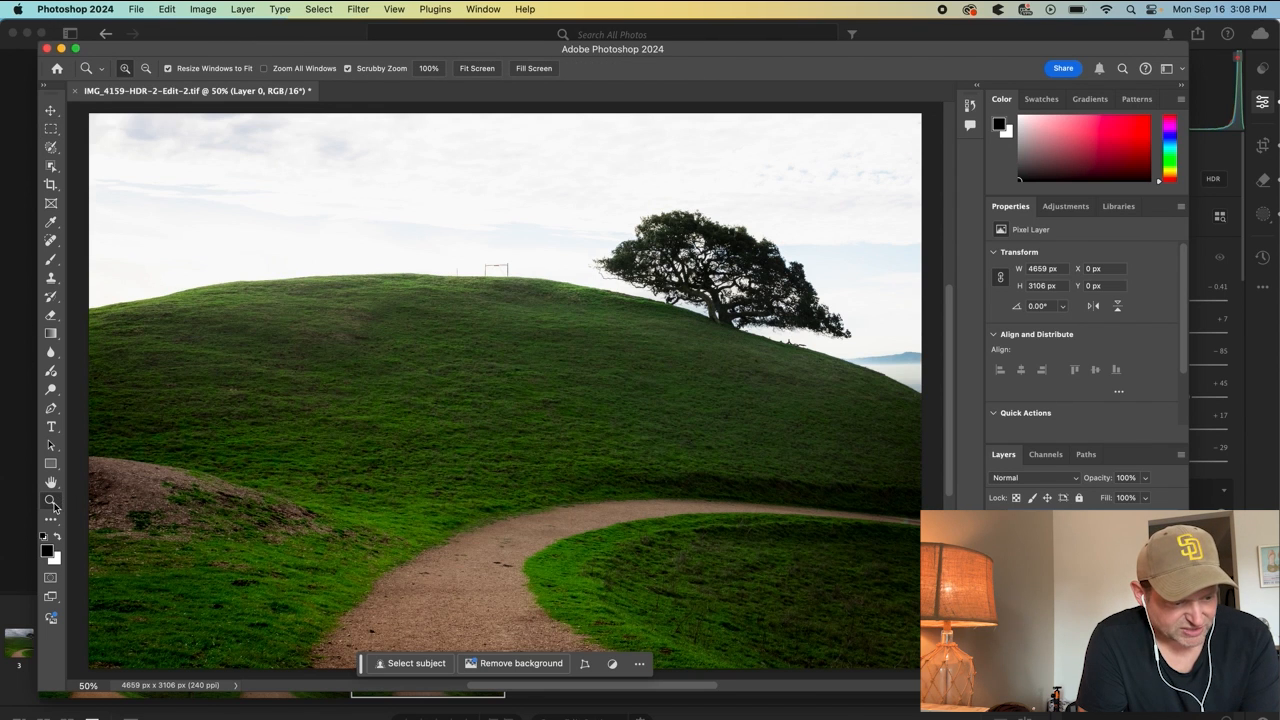
left_click(611, 289)
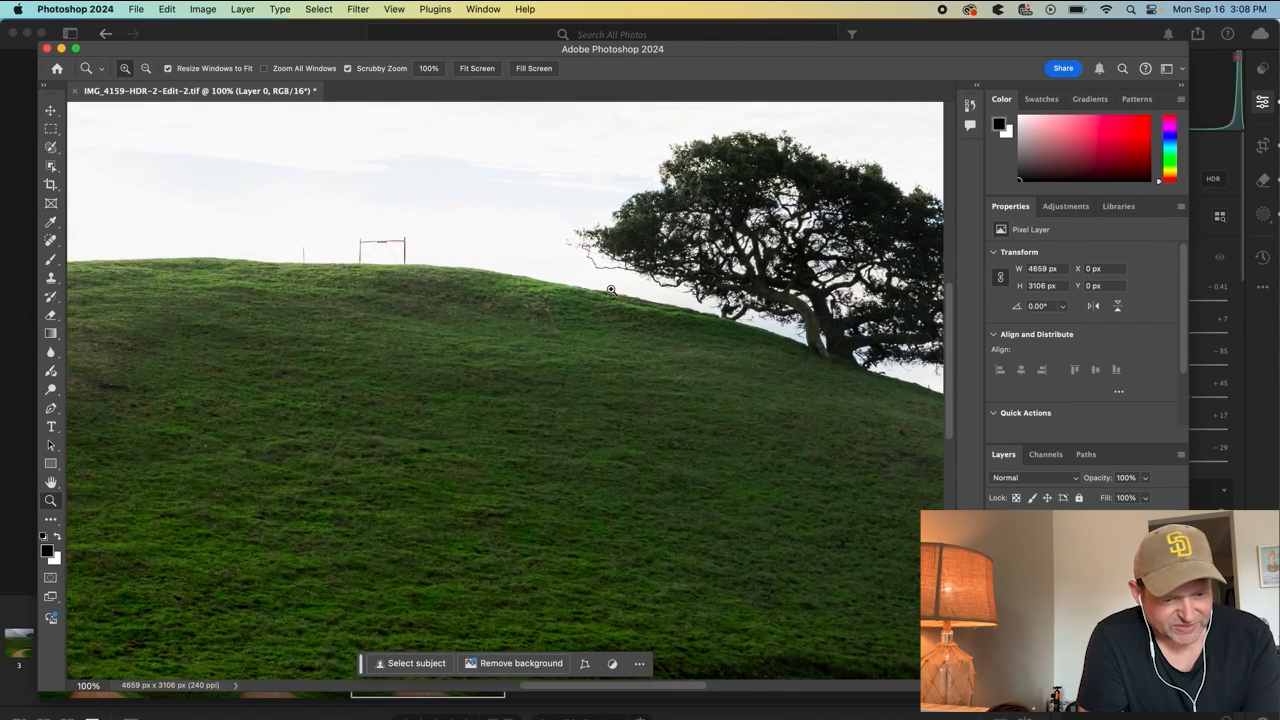
left_click(673, 281)
scroll(673, 281, "left", 10)
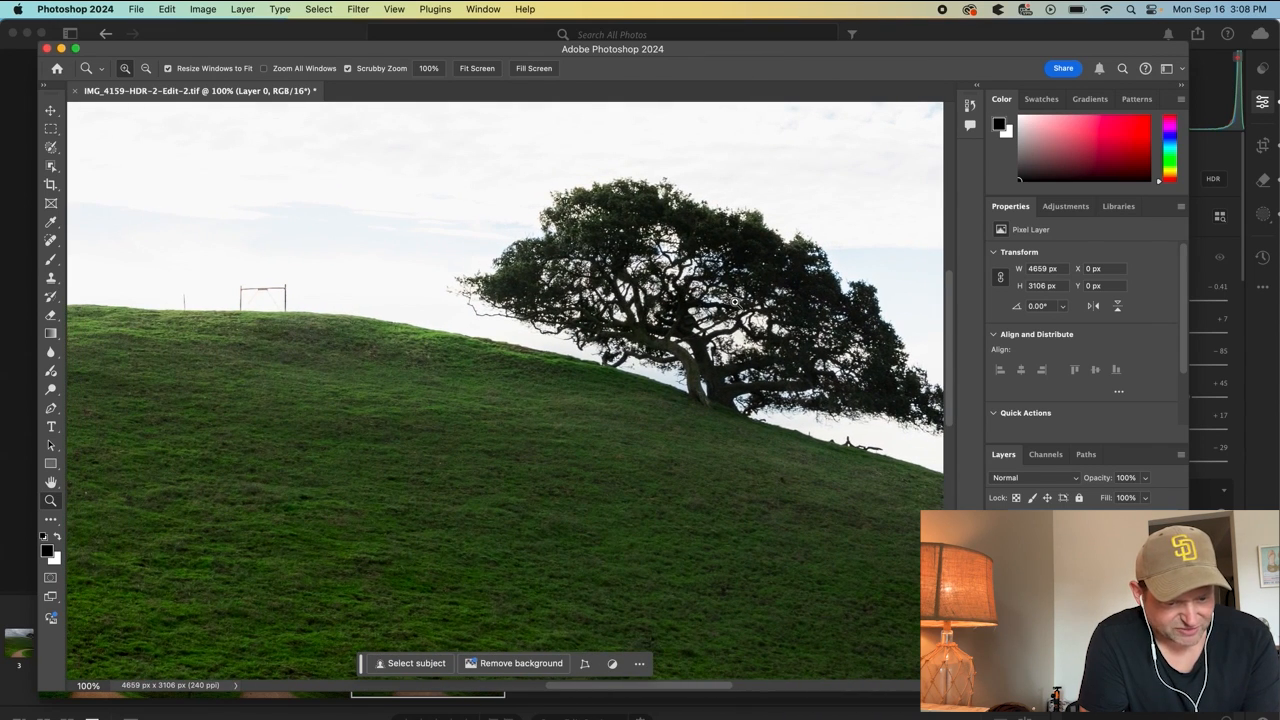
scroll(735, 300, "right", 5)
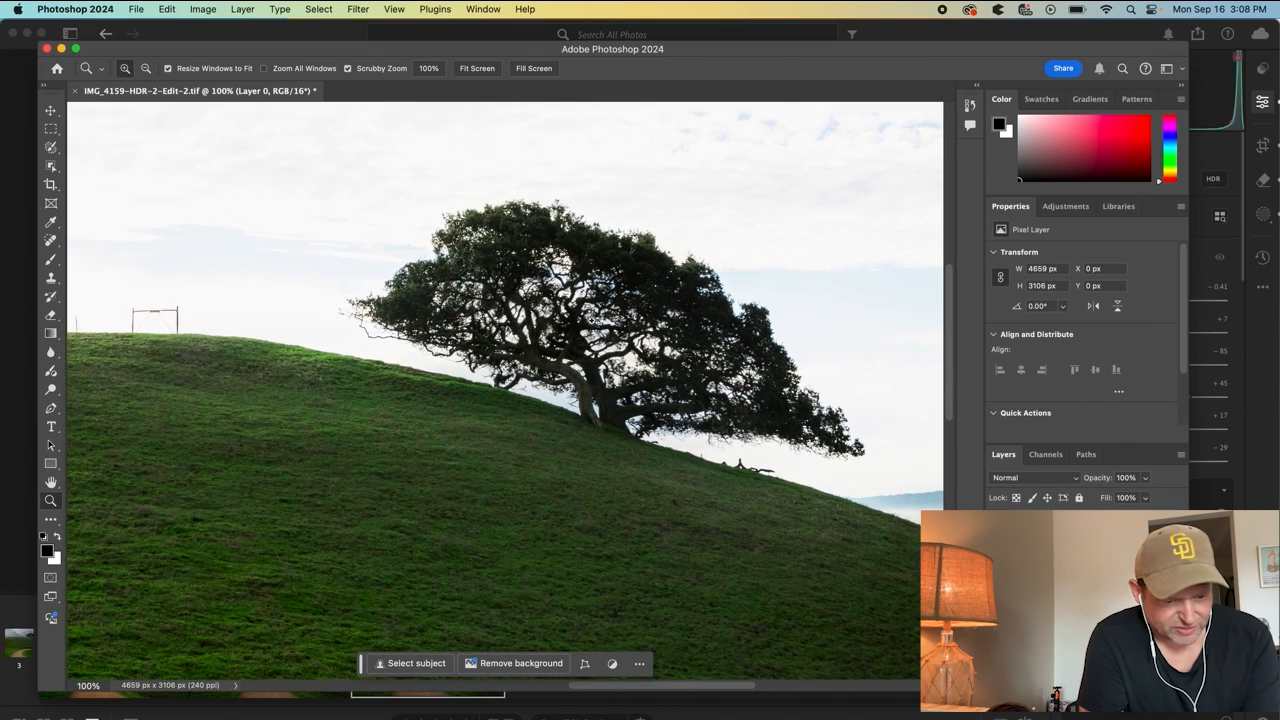
scroll(599, 394, "right", 2)
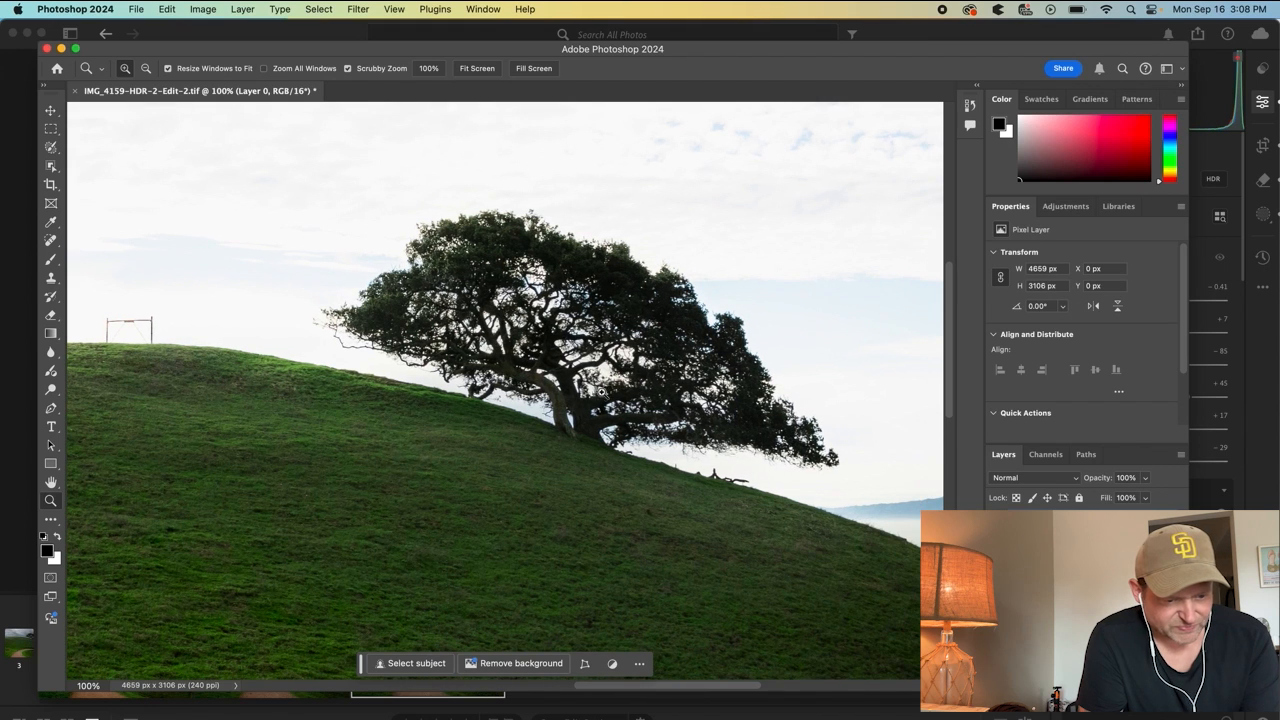
scroll(610, 345, "right", 4)
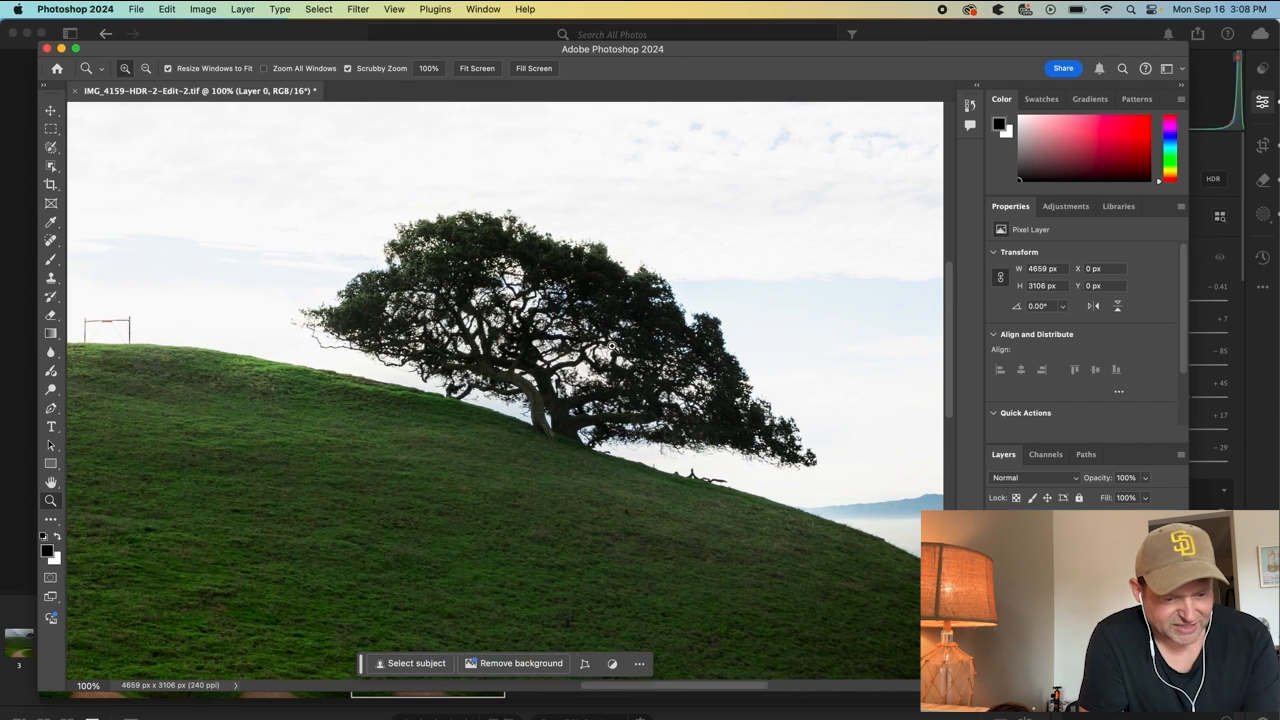
scroll(611, 345, "left", 20)
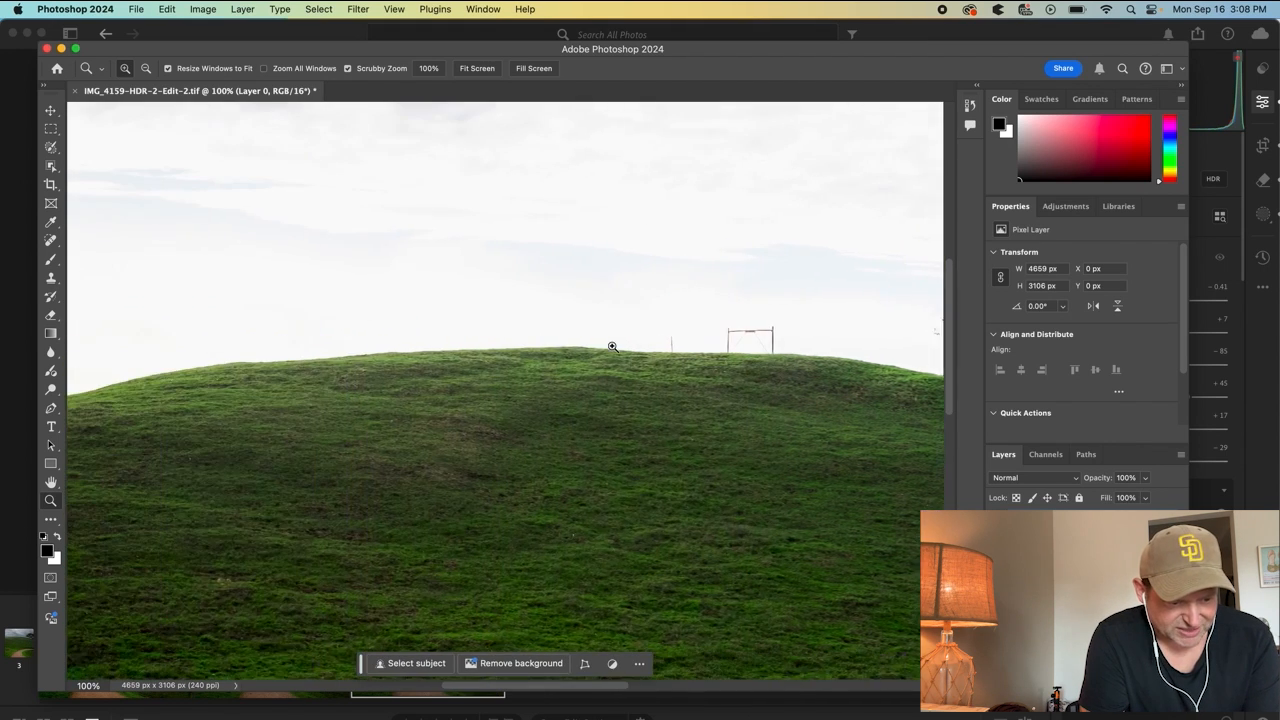
scroll(611, 345, "right", 15)
scroll(612, 345, "right", 7)
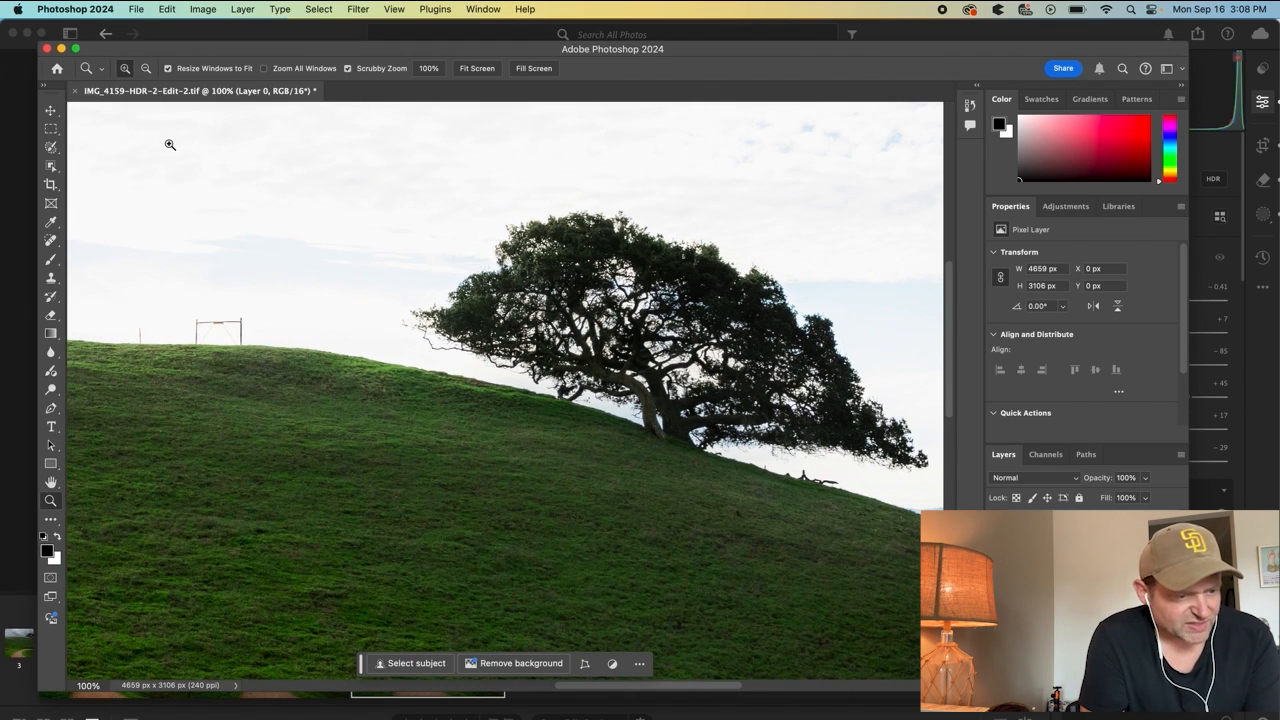
Step: Try to start Sky Replacement on the unlocked photo layer
left_click(167, 10)
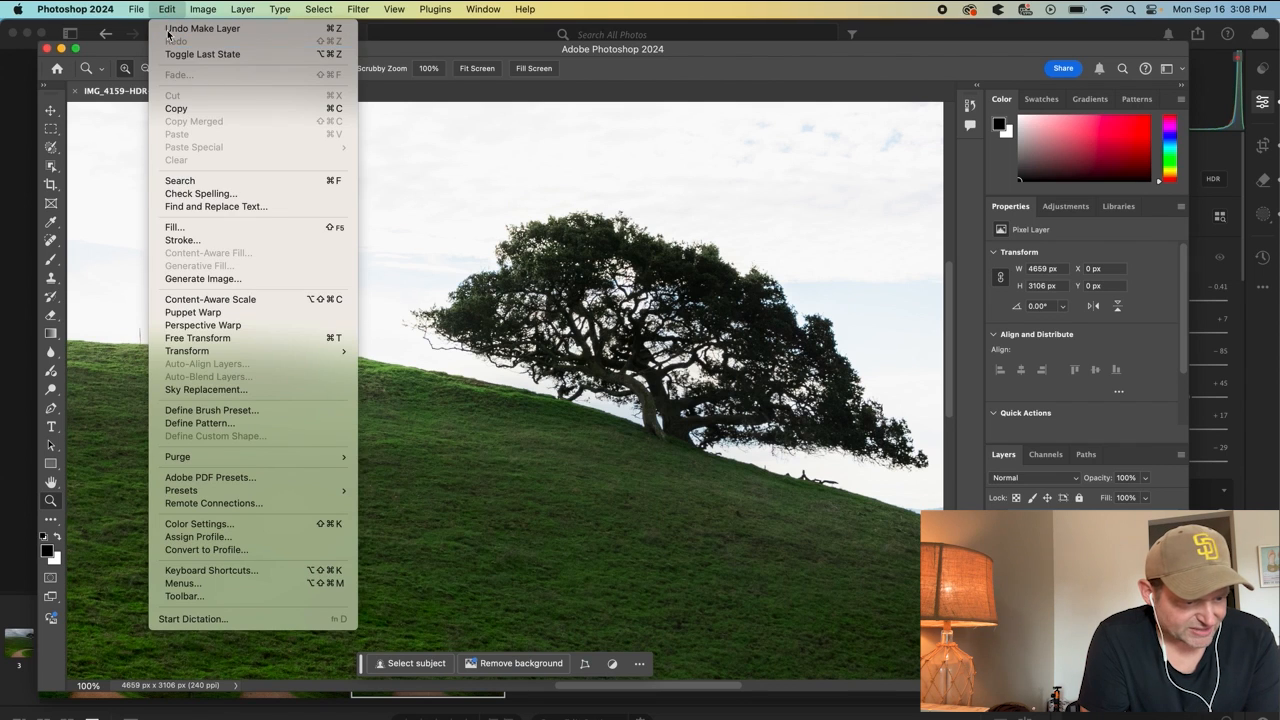
left_click(202, 390)
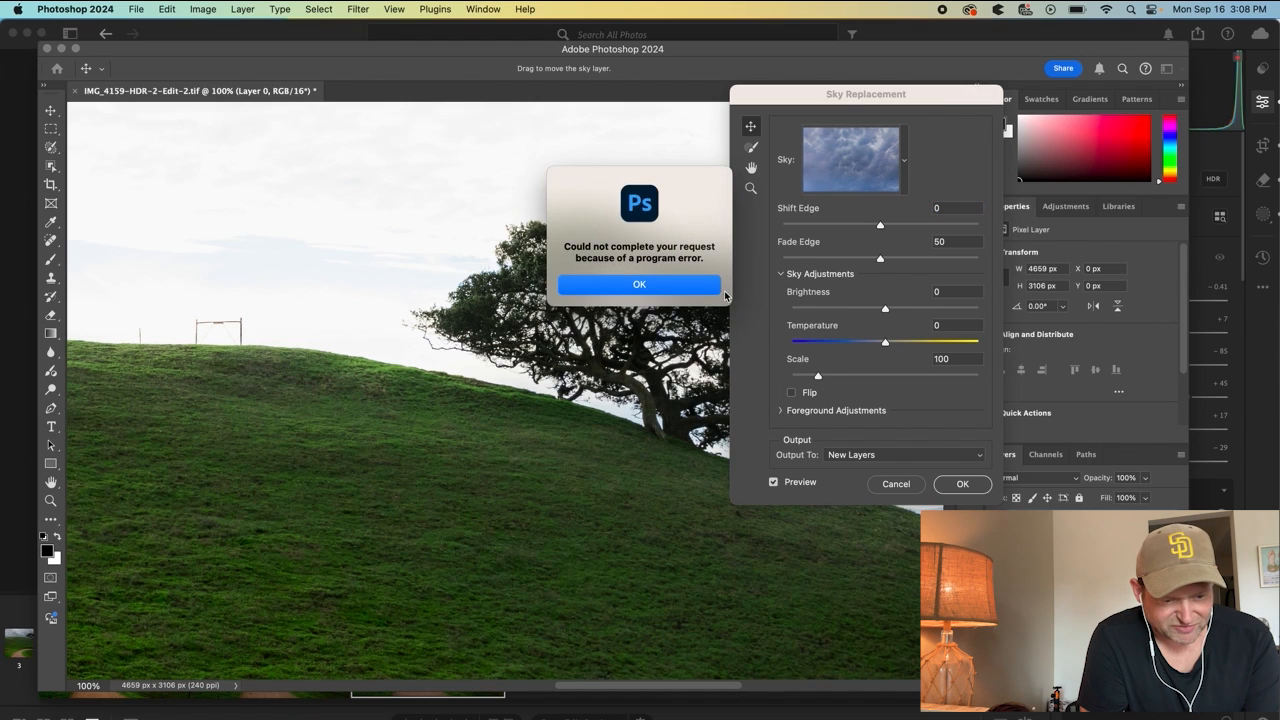
left_click(665, 287)
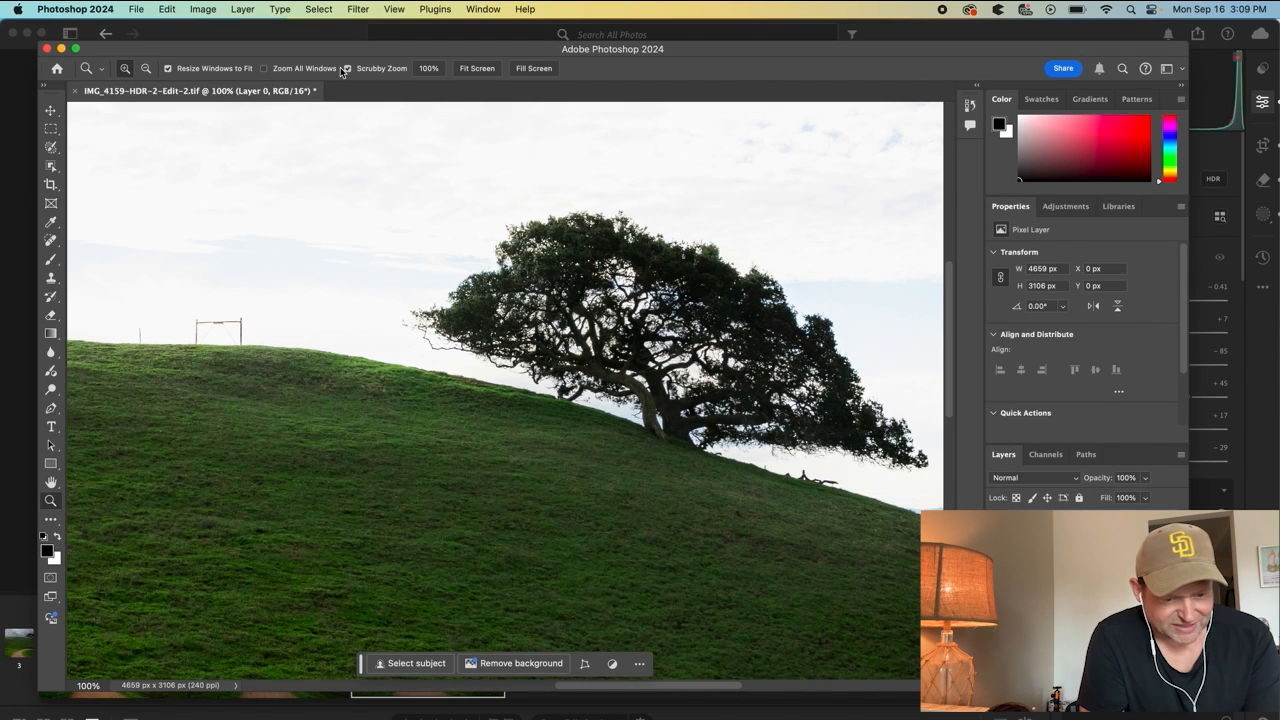
Step: Start Sky Replacement again and move its dialog clear of the tree
left_click(165, 8)
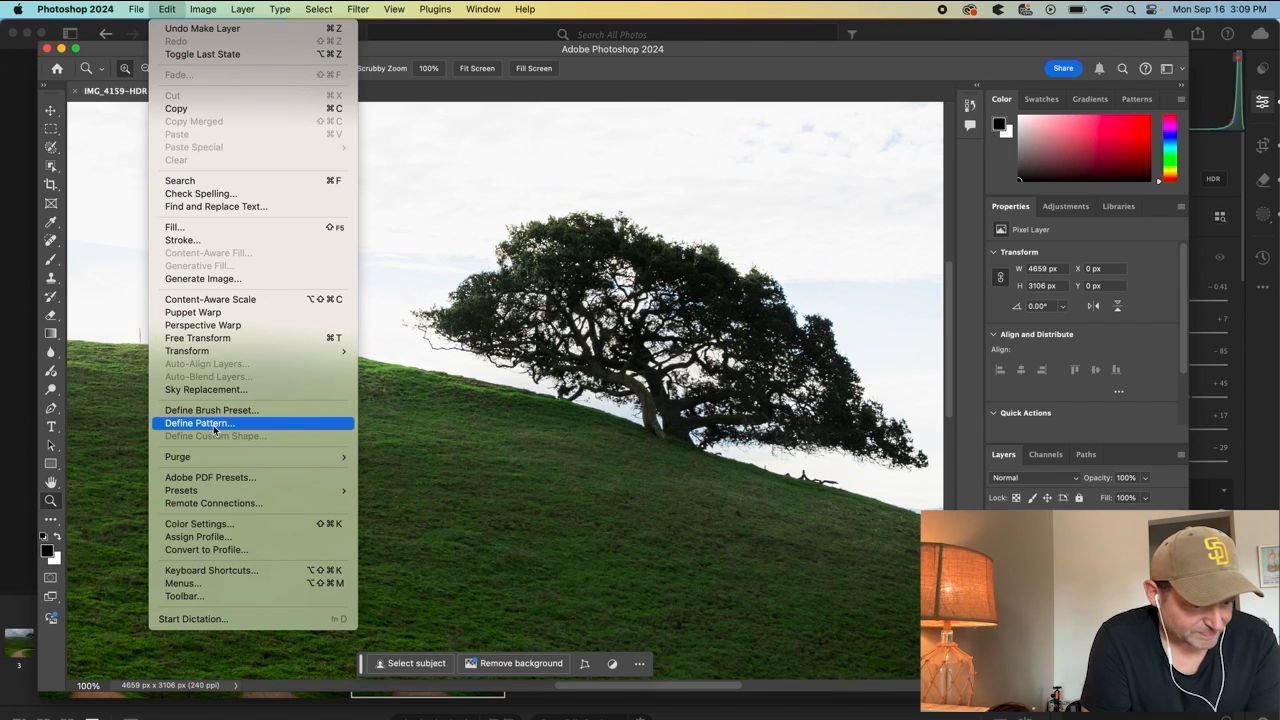
left_click(206, 389)
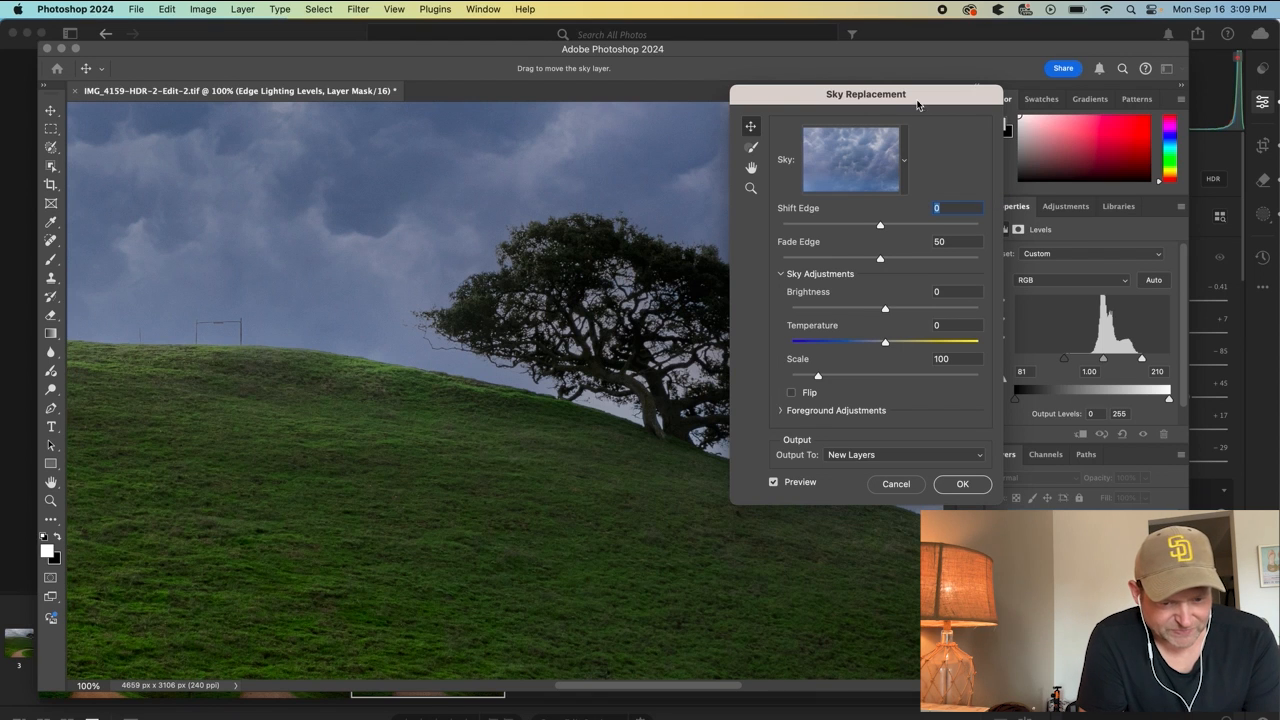
left_click_drag(917, 101, 1133, 44)
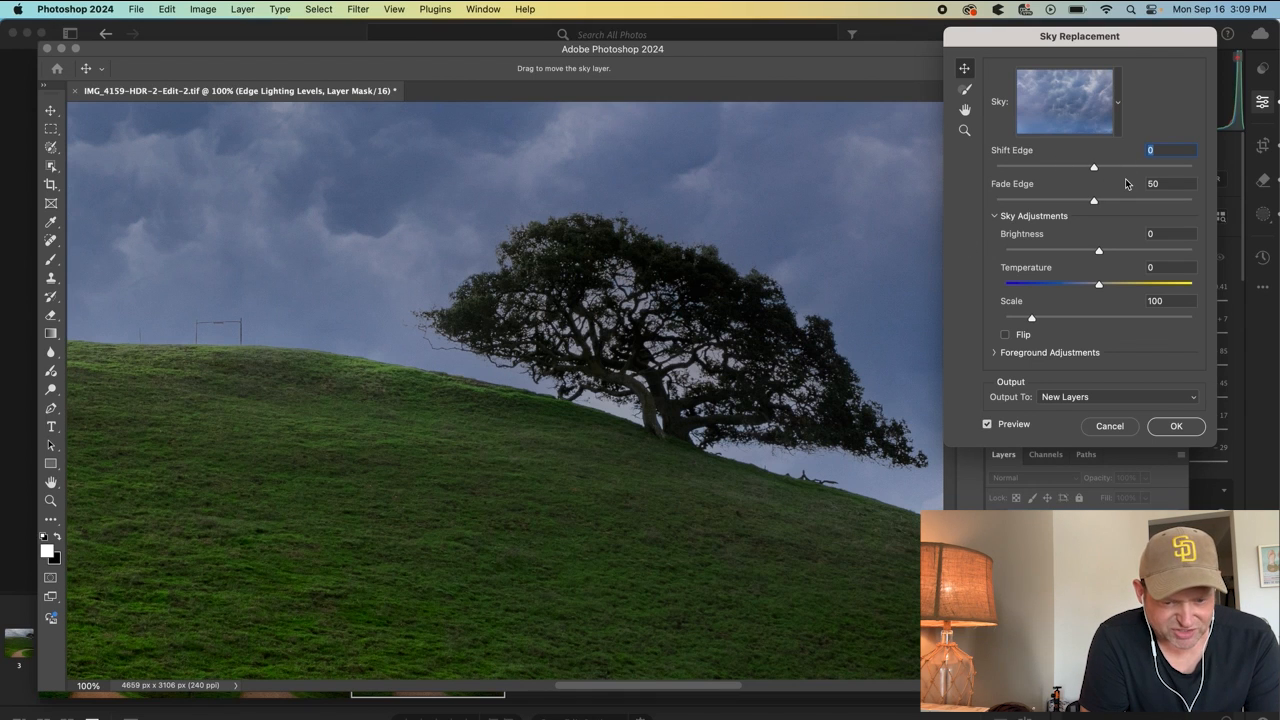
Step: Try low and high Shift Edge values for the replacement sky, including -41 and 64, and settle on -30
left_click(1054, 168)
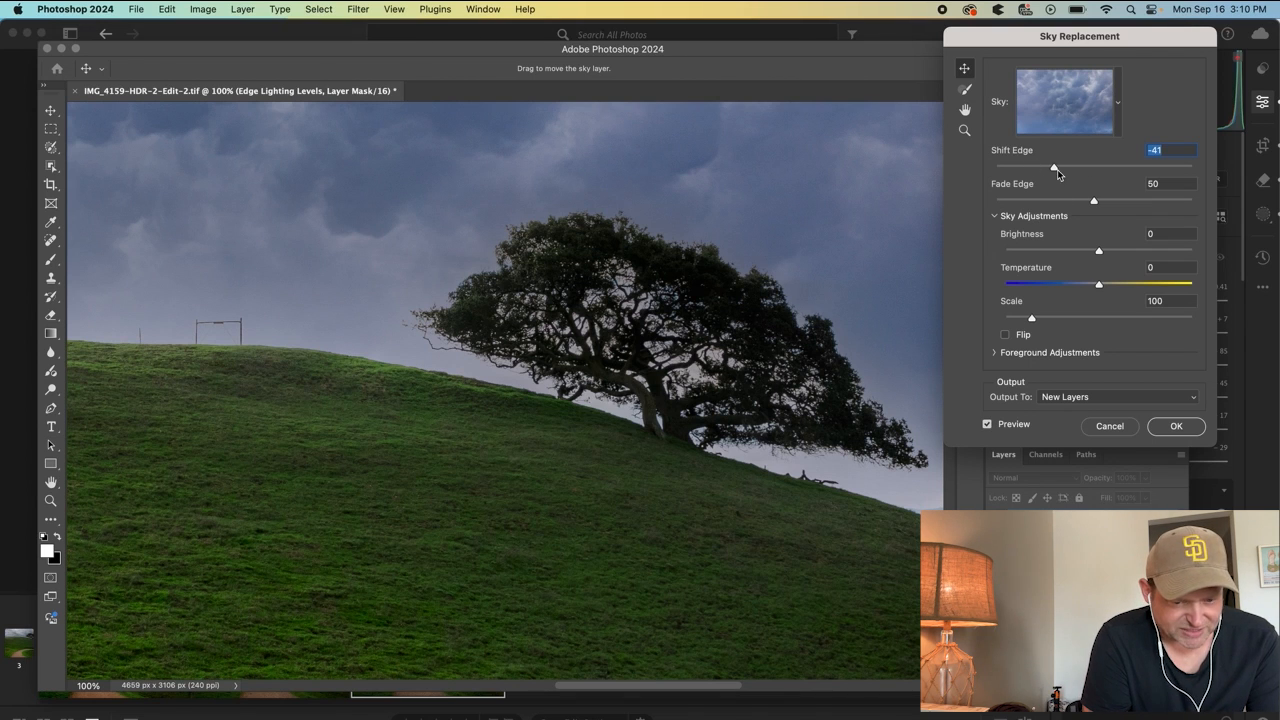
left_click_drag(1055, 168, 1158, 167)
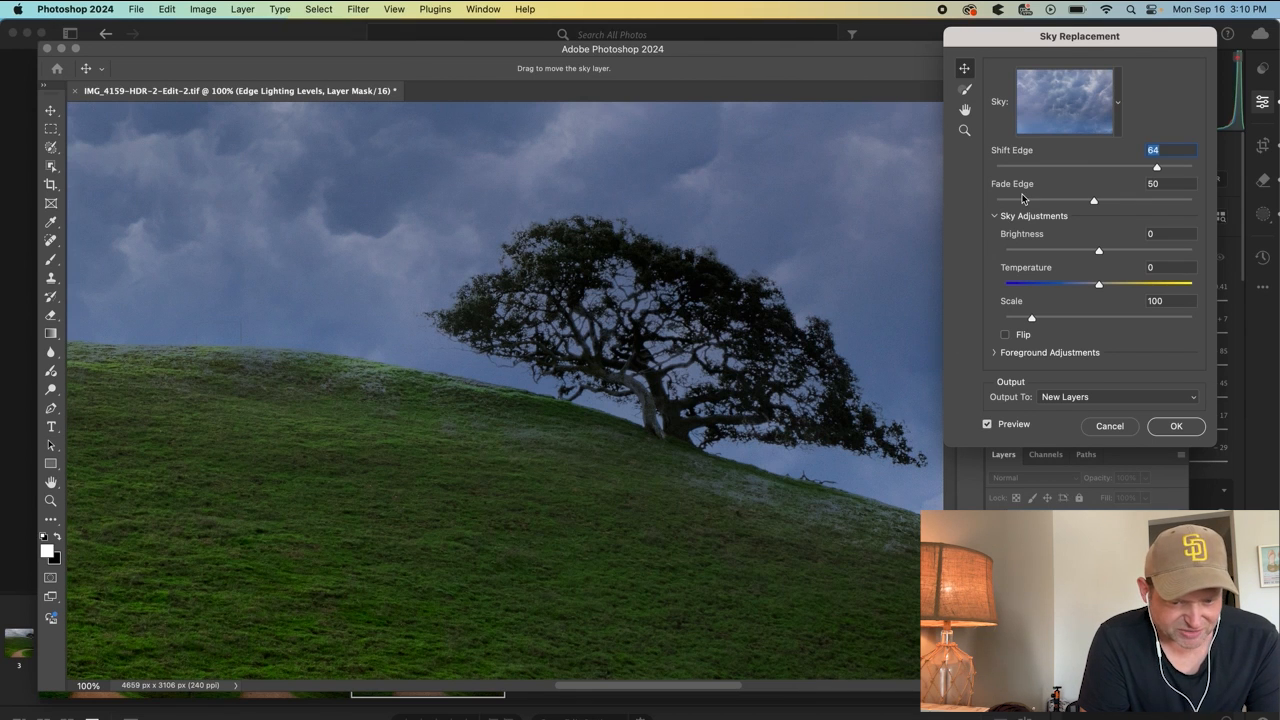
left_click(1107, 167)
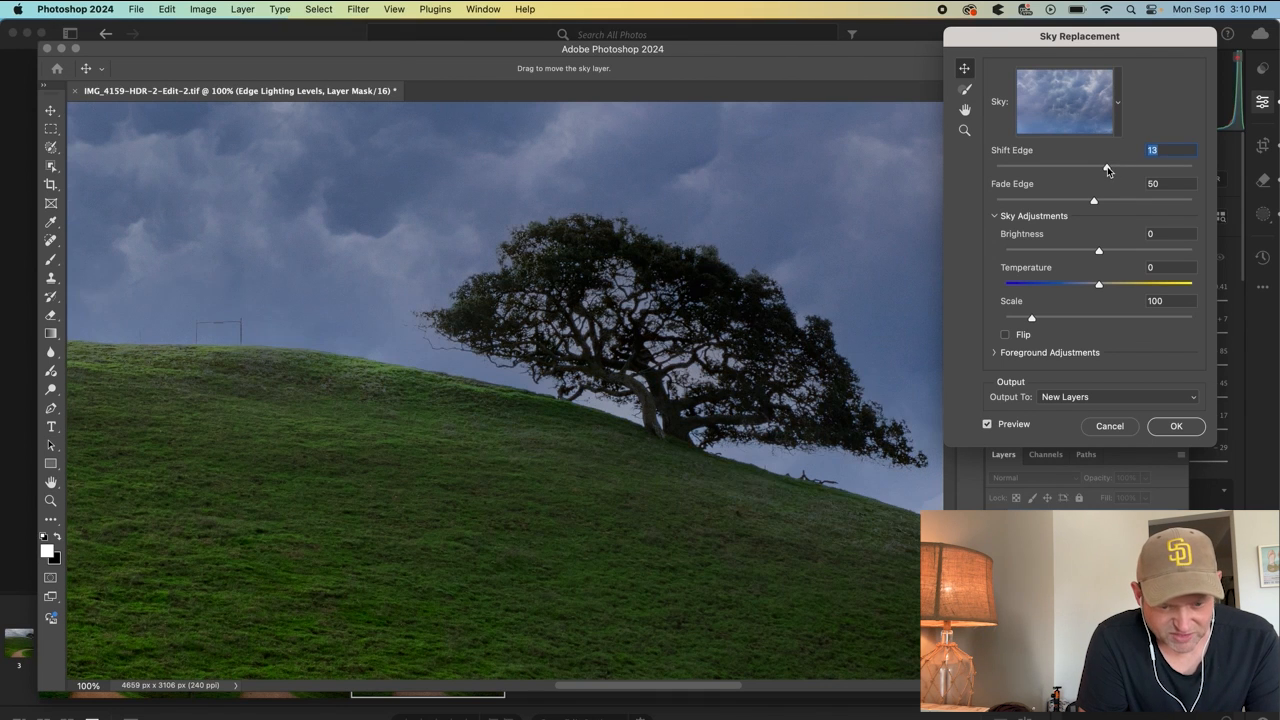
left_click(1080, 166)
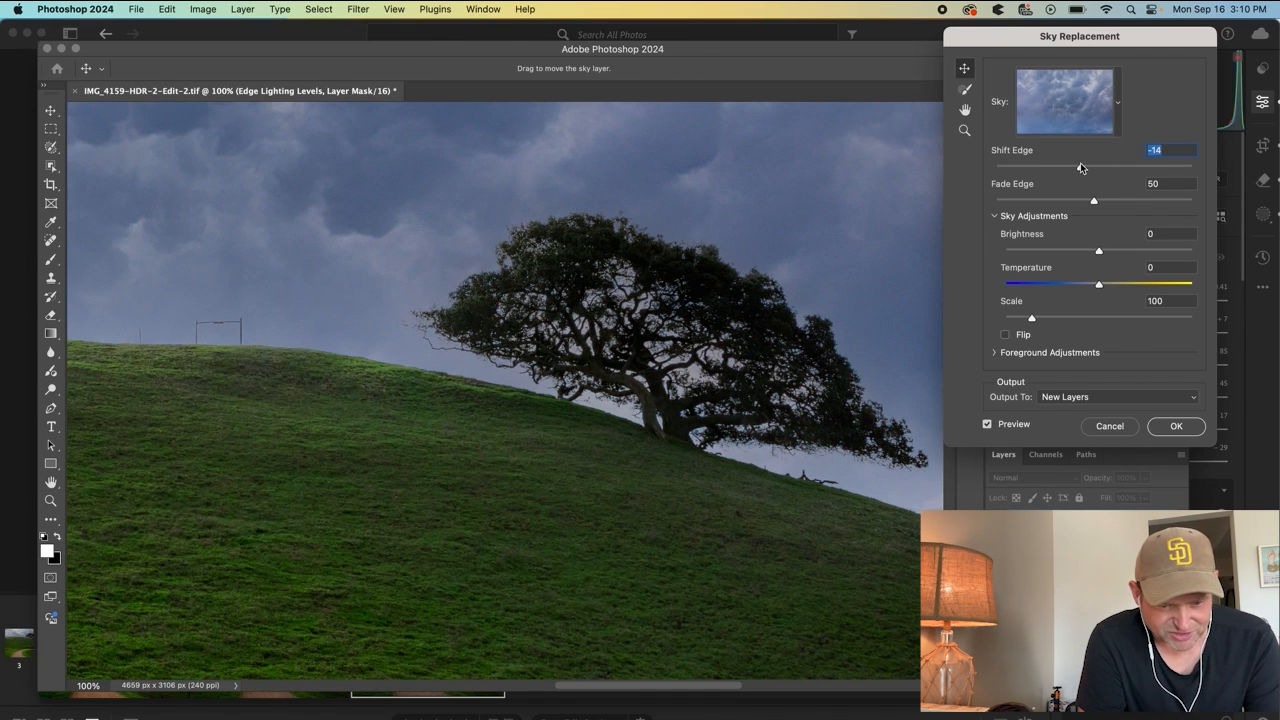
left_click(1065, 166)
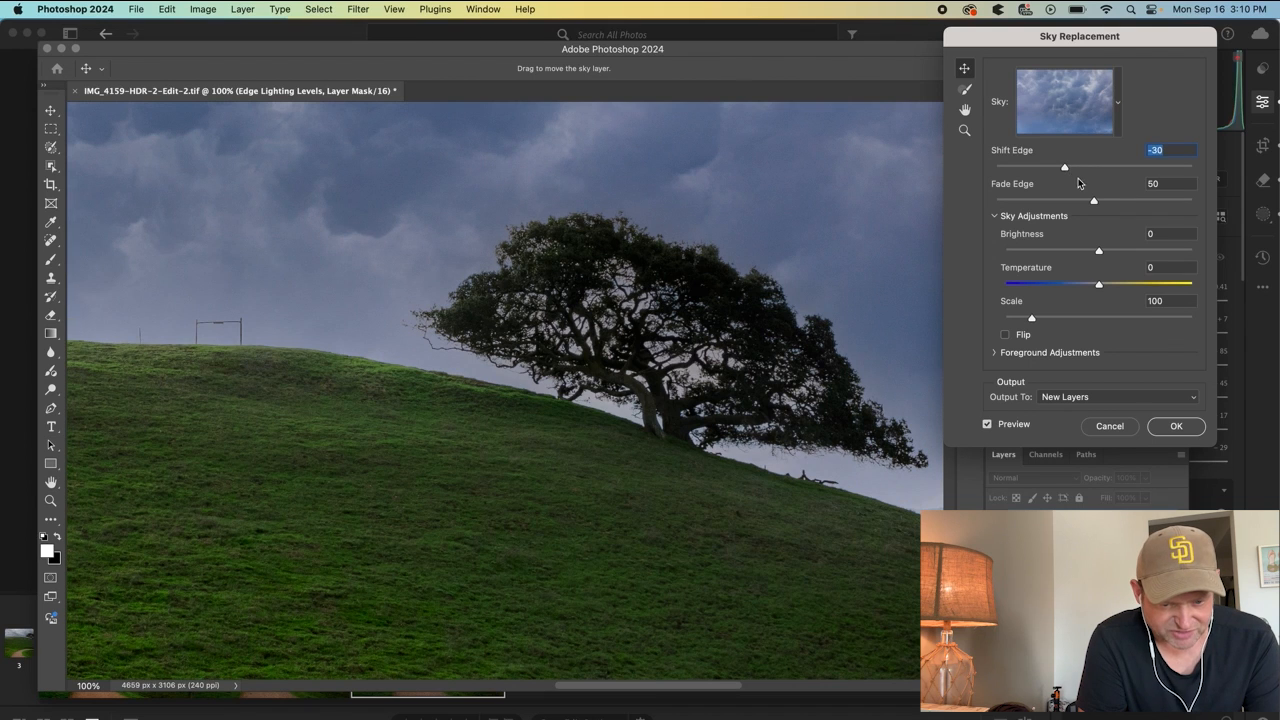
Step: Compare Fade Edge values of 21 and 81 for the replacement sky and settle on 49
left_click_drag(1093, 200, 1071, 203)
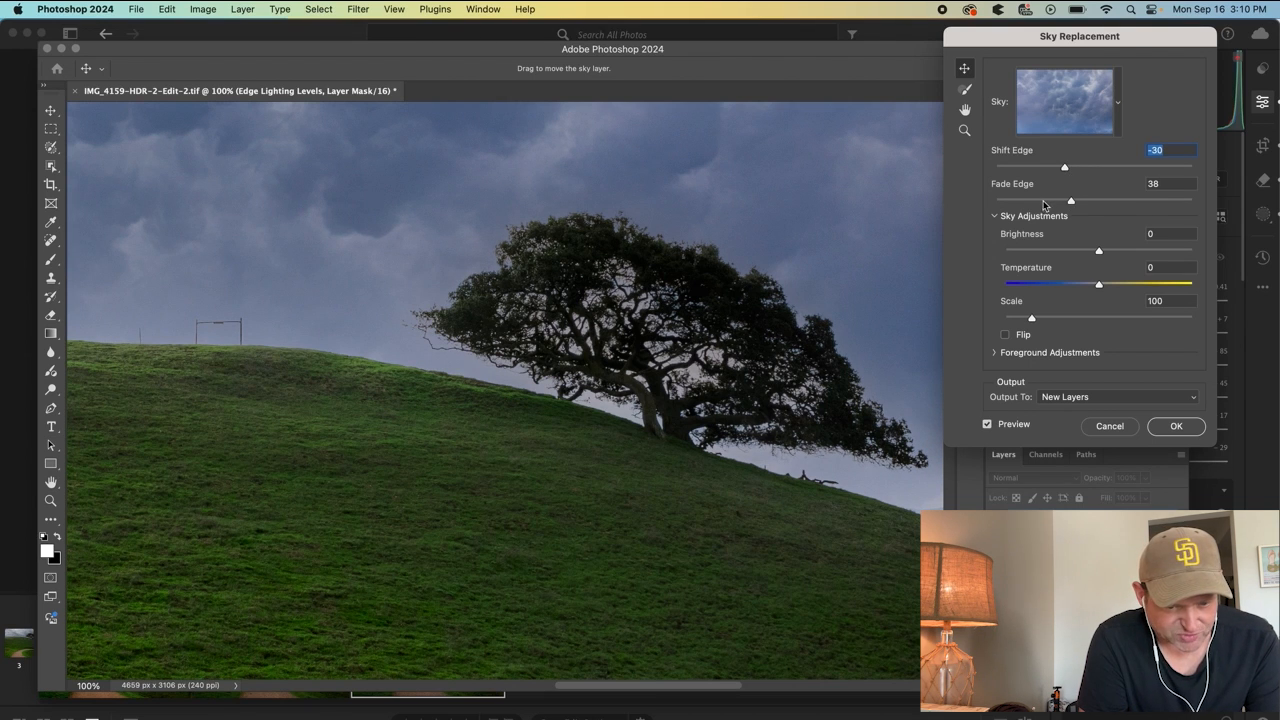
left_click(1037, 202)
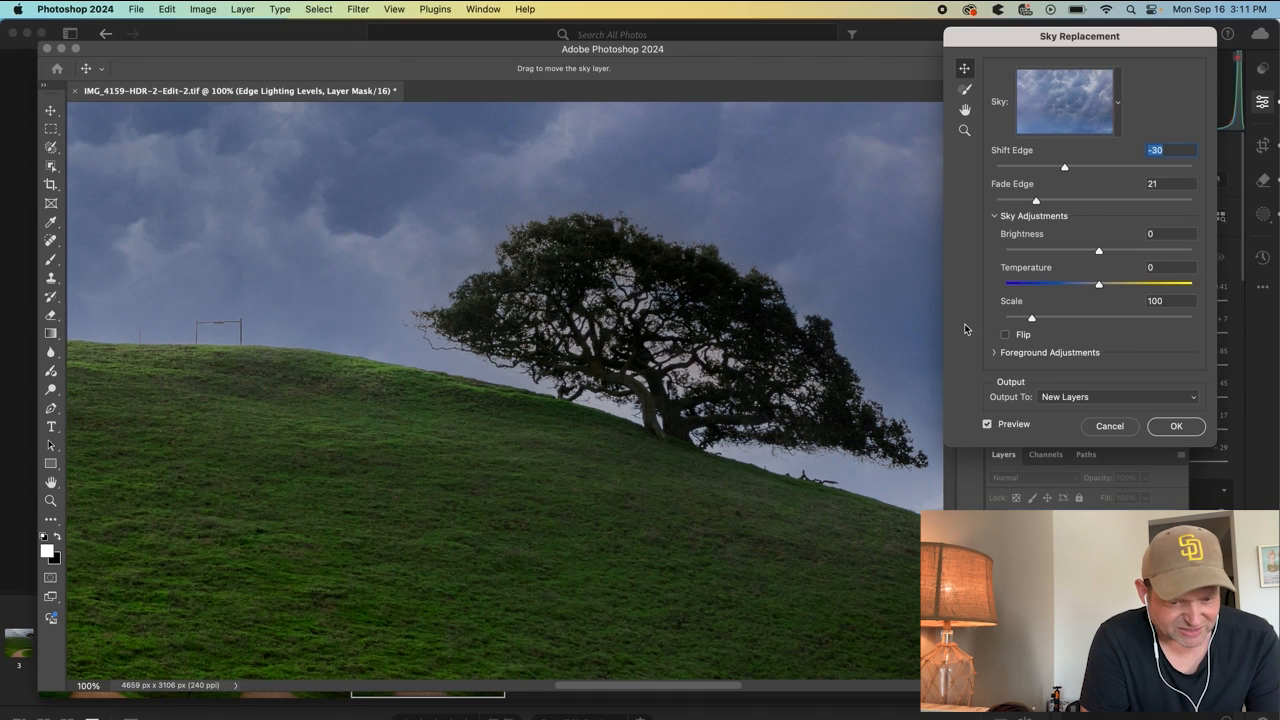
left_click(1156, 201)
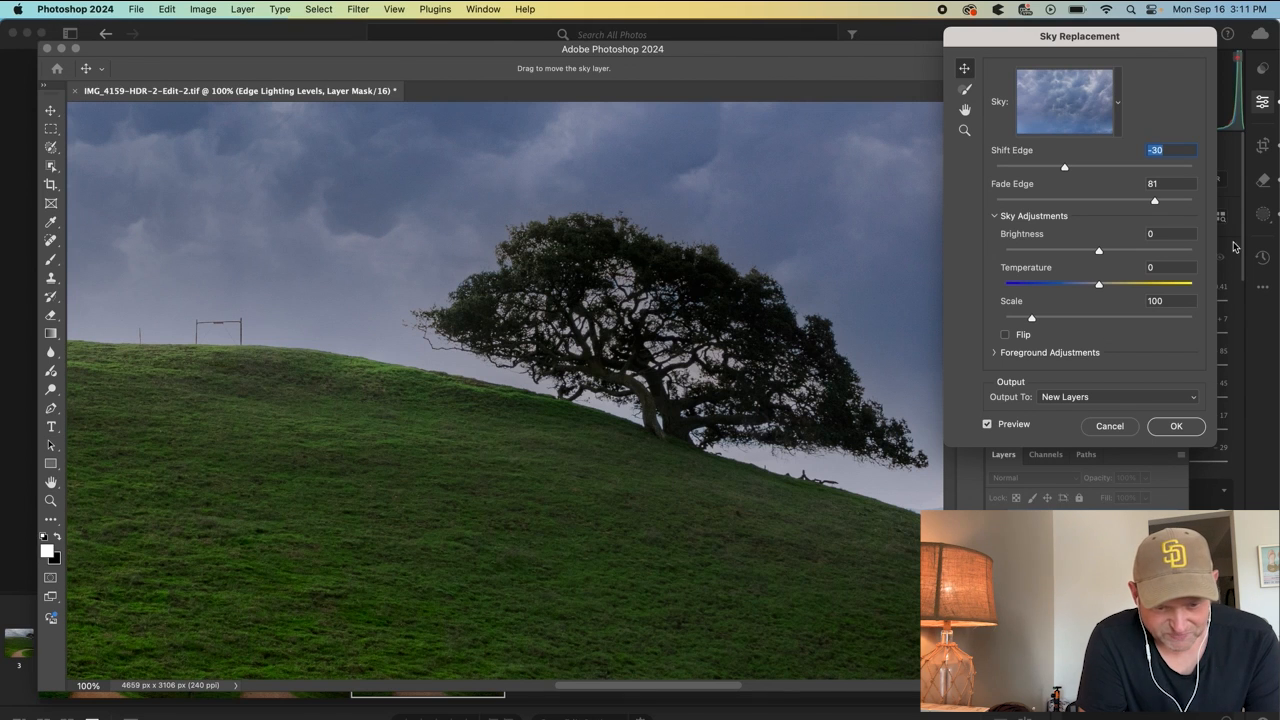
left_click(1091, 201)
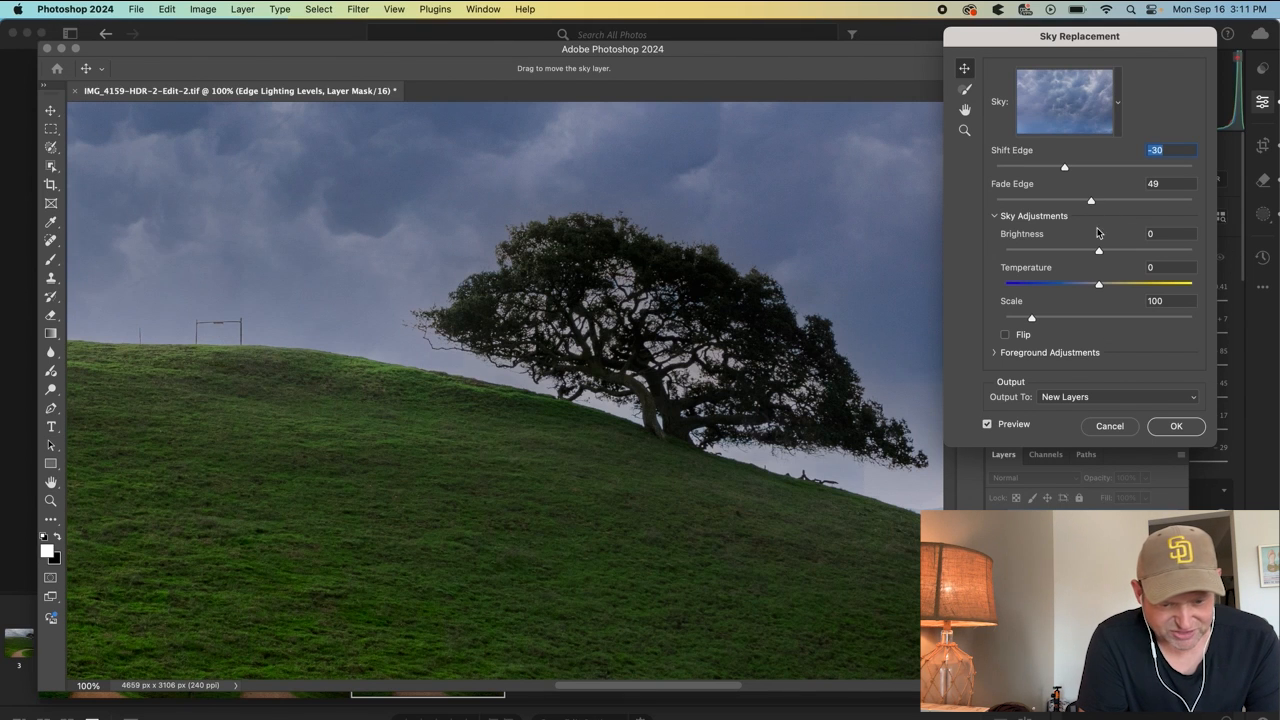
Step: Try darker and brighter versions of the replacement sky, then set its Brightness to 21 and Temperature to -3
left_click(1063, 251)
left_click_drag(1063, 251, 1151, 251)
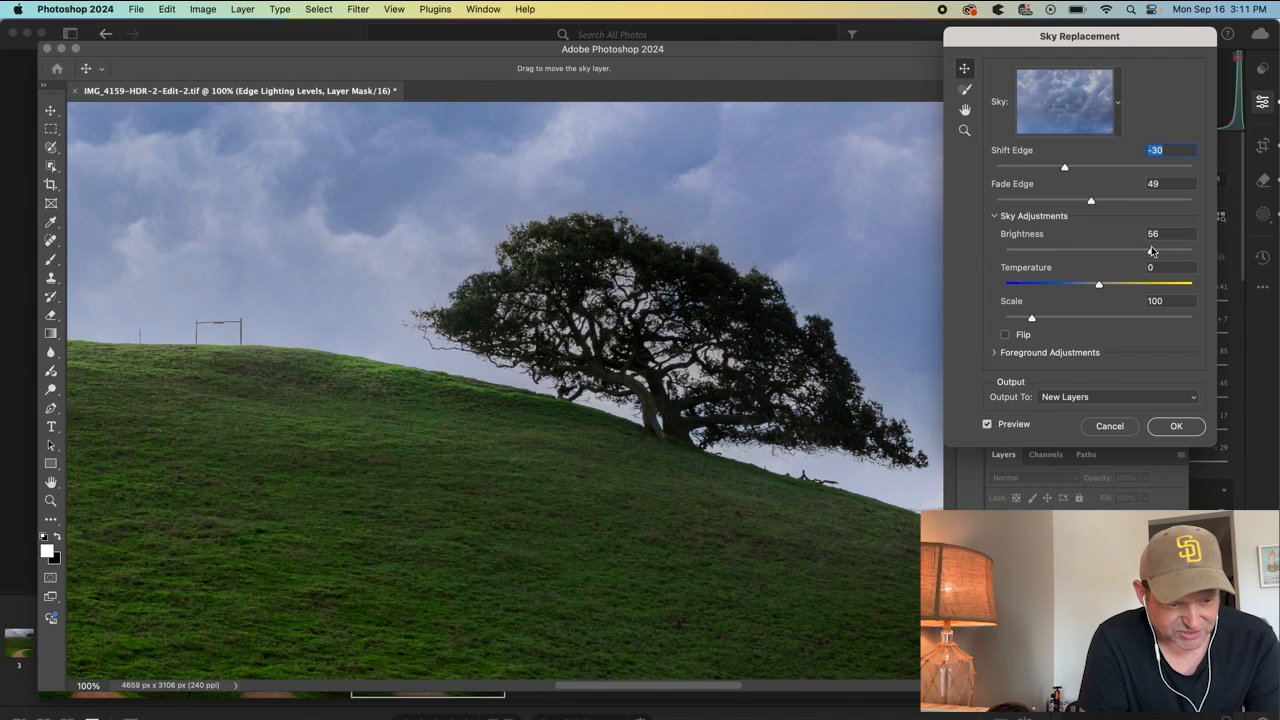
left_click(1050, 251)
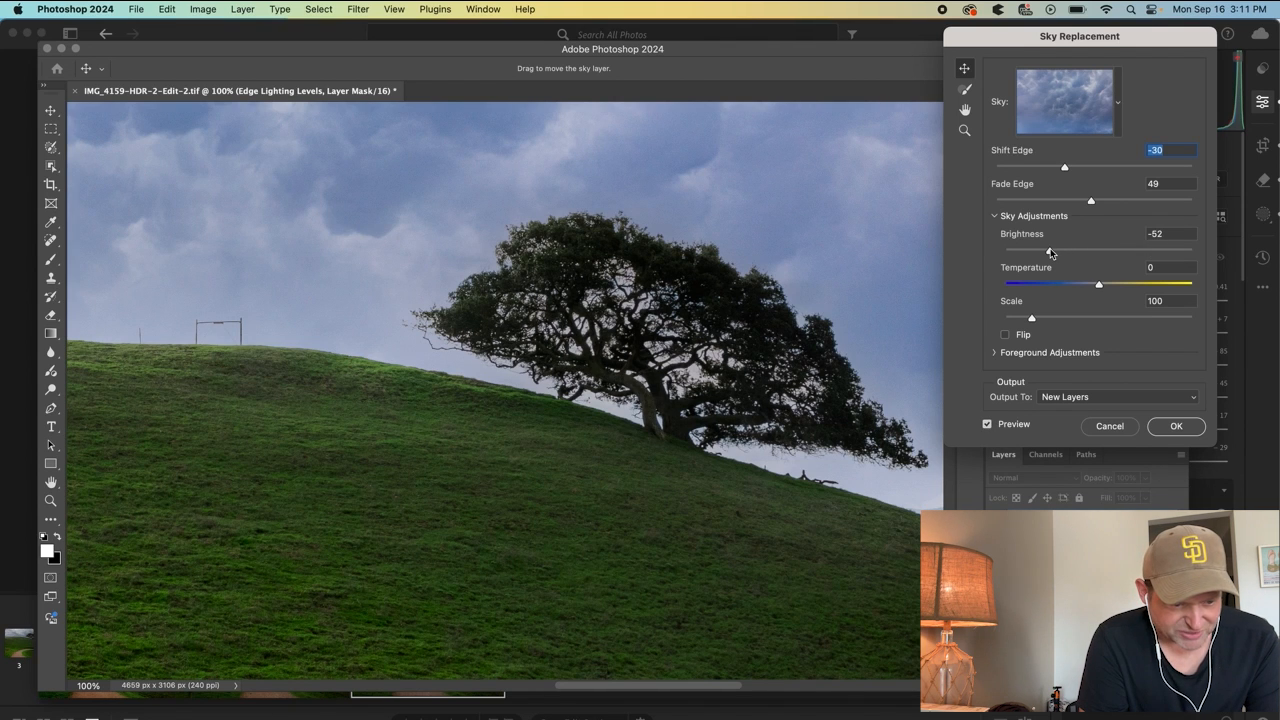
left_click(1120, 251)
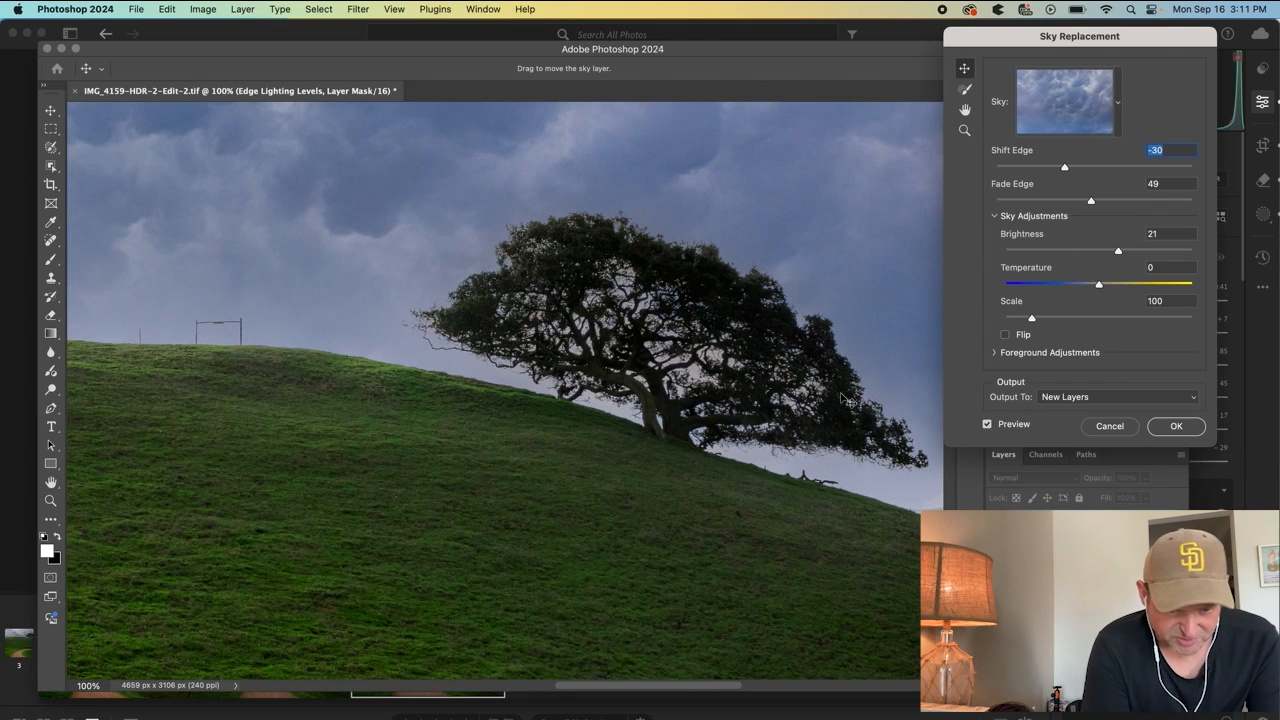
mouse_move(1100, 284)
left_mouse_down()
mouse_move(1062, 286)
mouse_move(1127, 286)
mouse_move(1097, 287)
left_mouse_up()
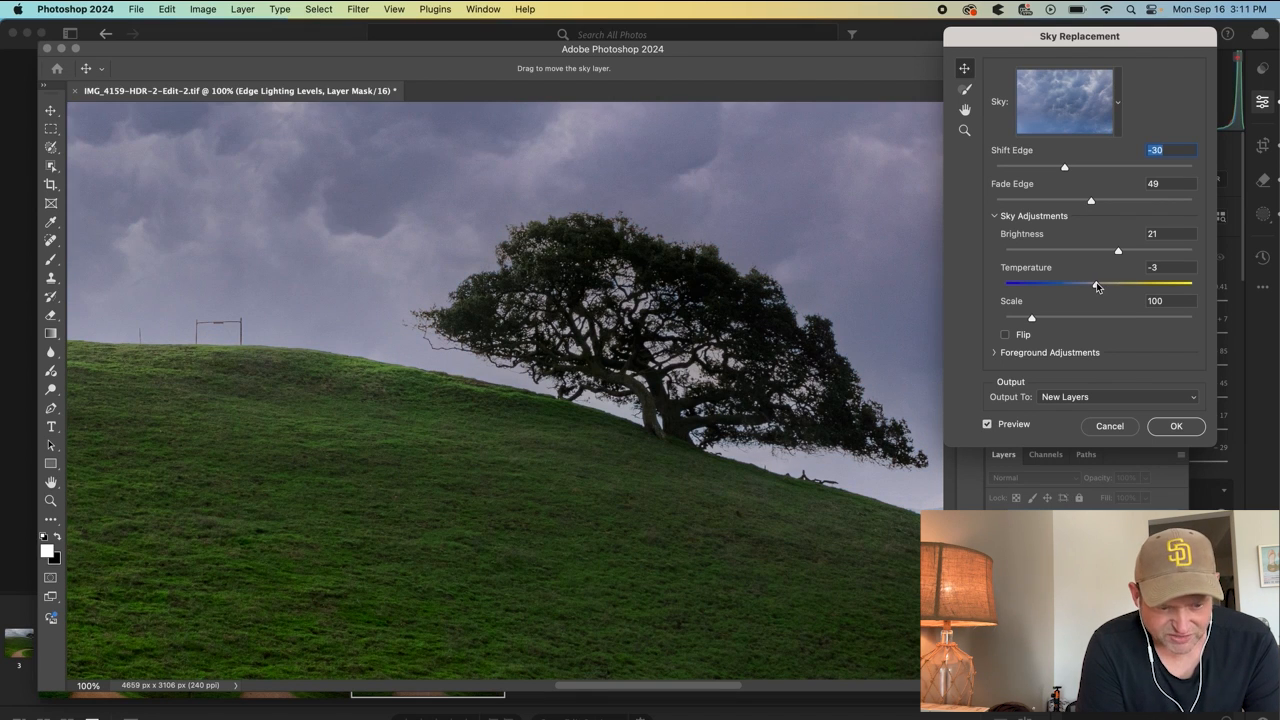
Step: Replace the sky with the red and purple sunset with a glowing sun from the Spectacular presets
left_click(1118, 104)
left_click(1040, 201)
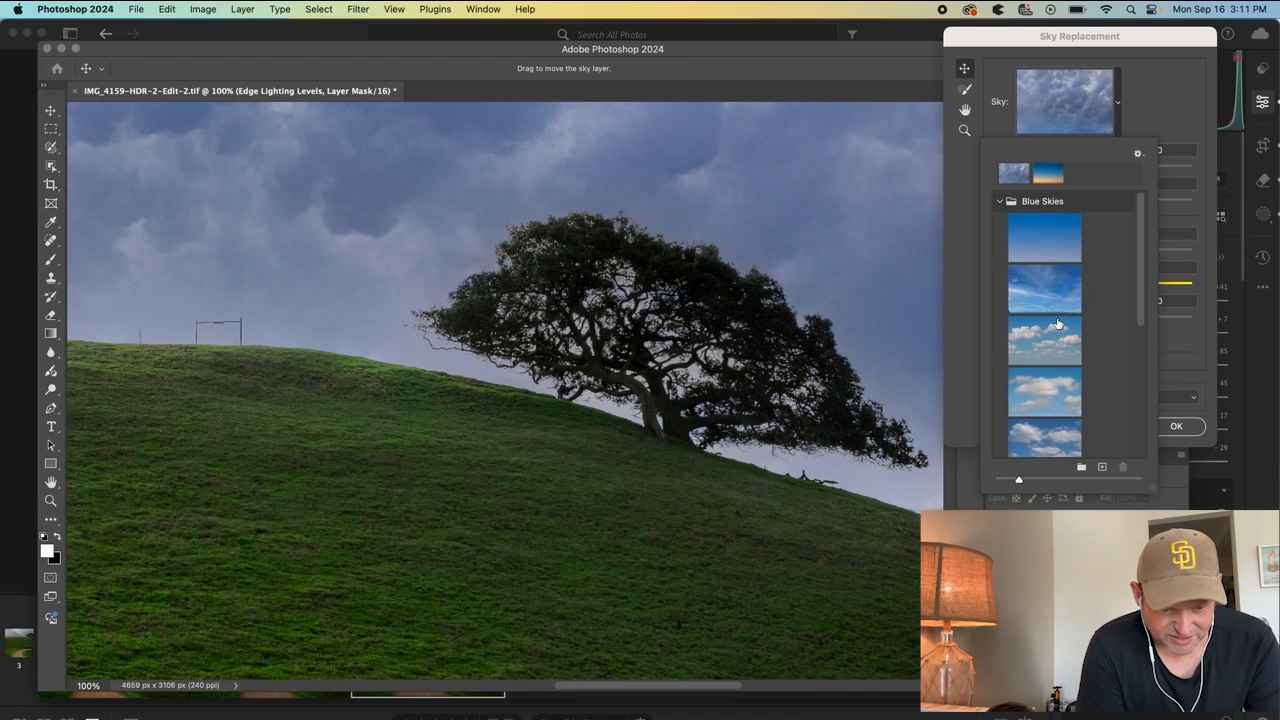
scroll(1049, 357, "down", 5)
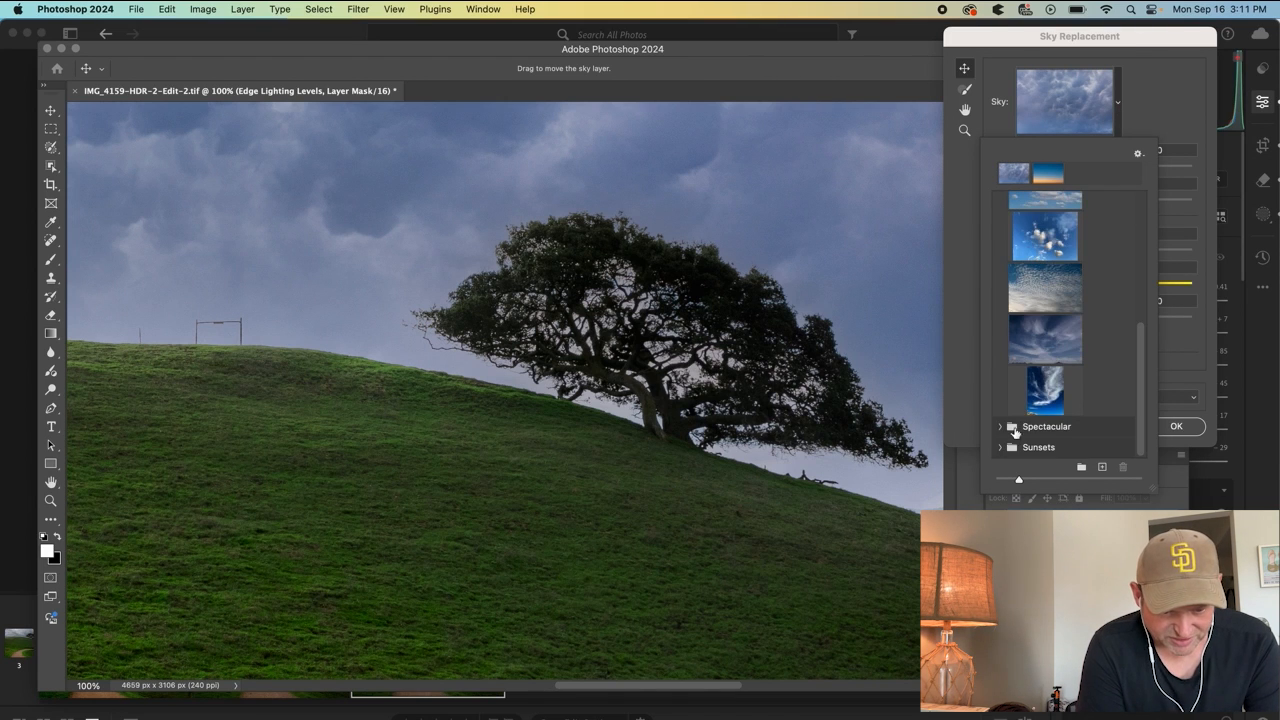
left_click(1001, 431)
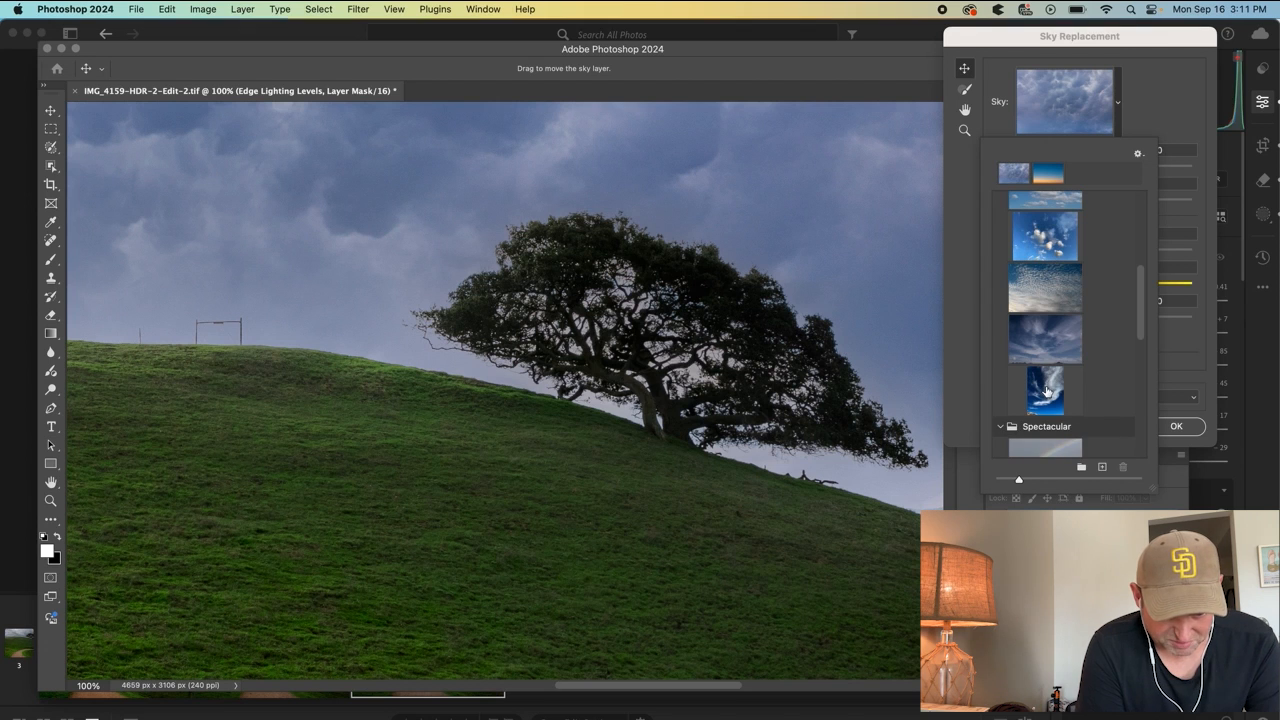
scroll(1046, 392, "down", 5)
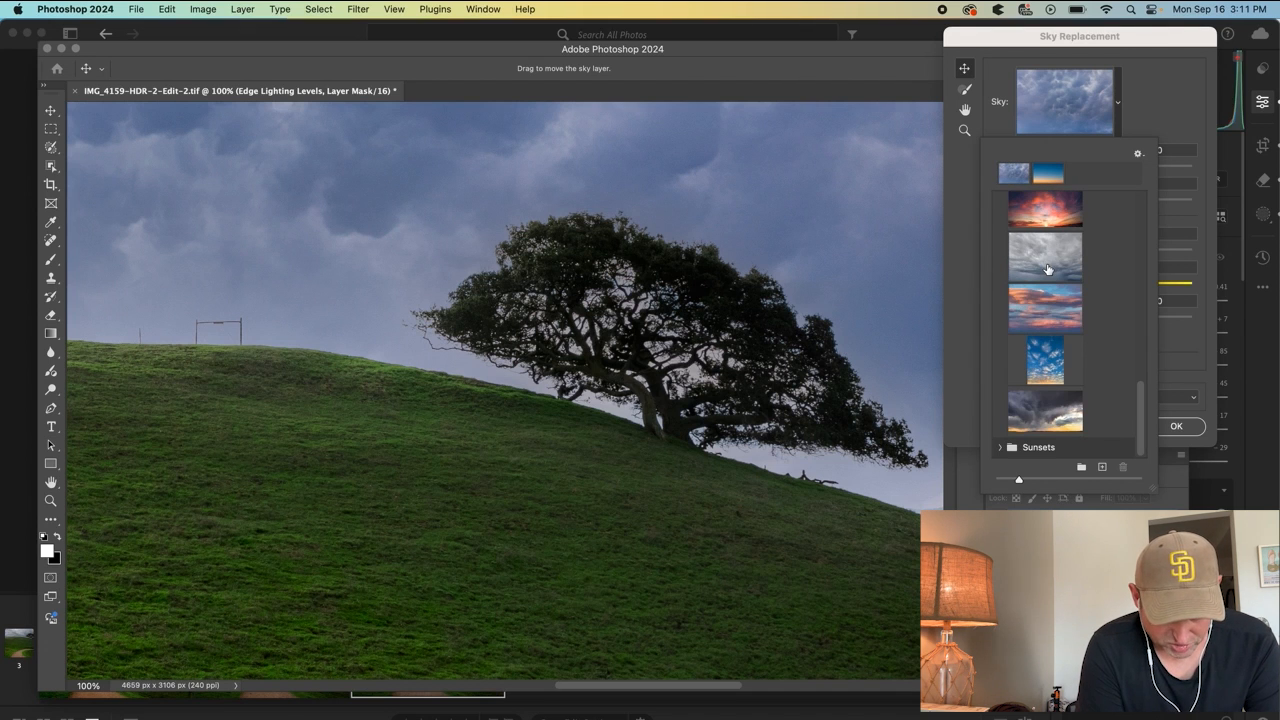
scroll(1047, 269, "up", 5)
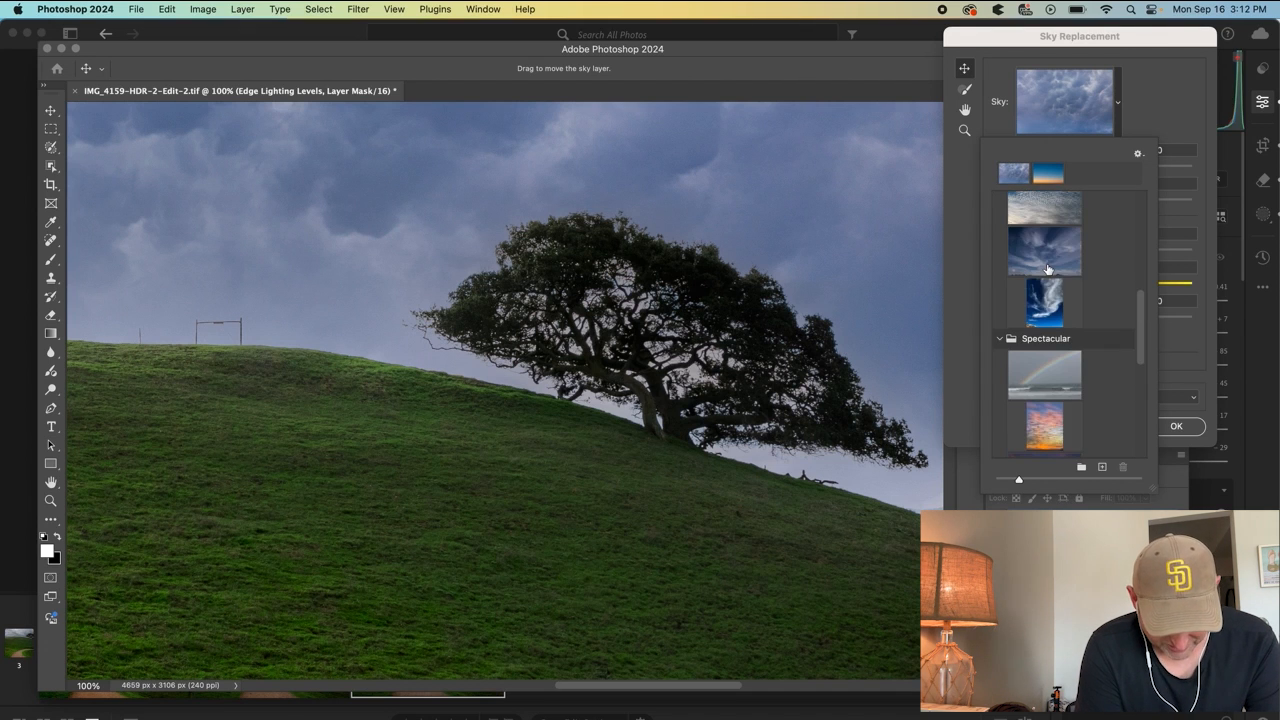
scroll(1047, 269, "down", 4)
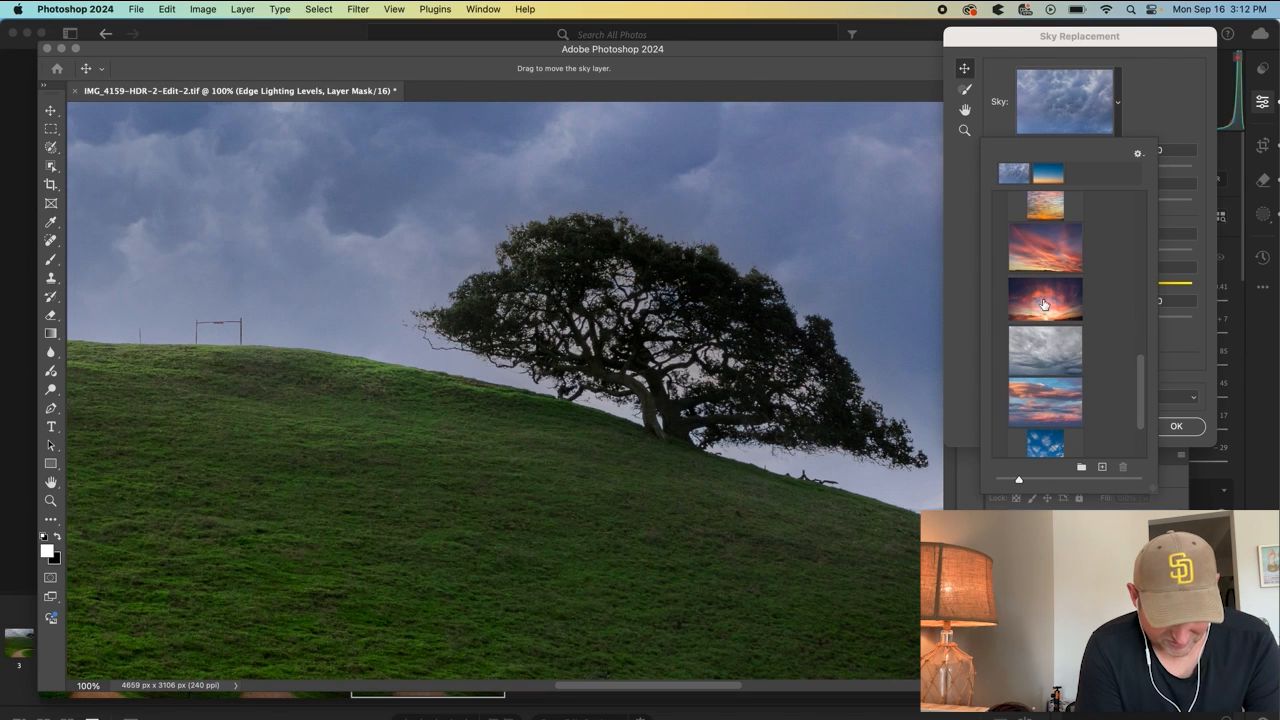
left_click(1043, 304)
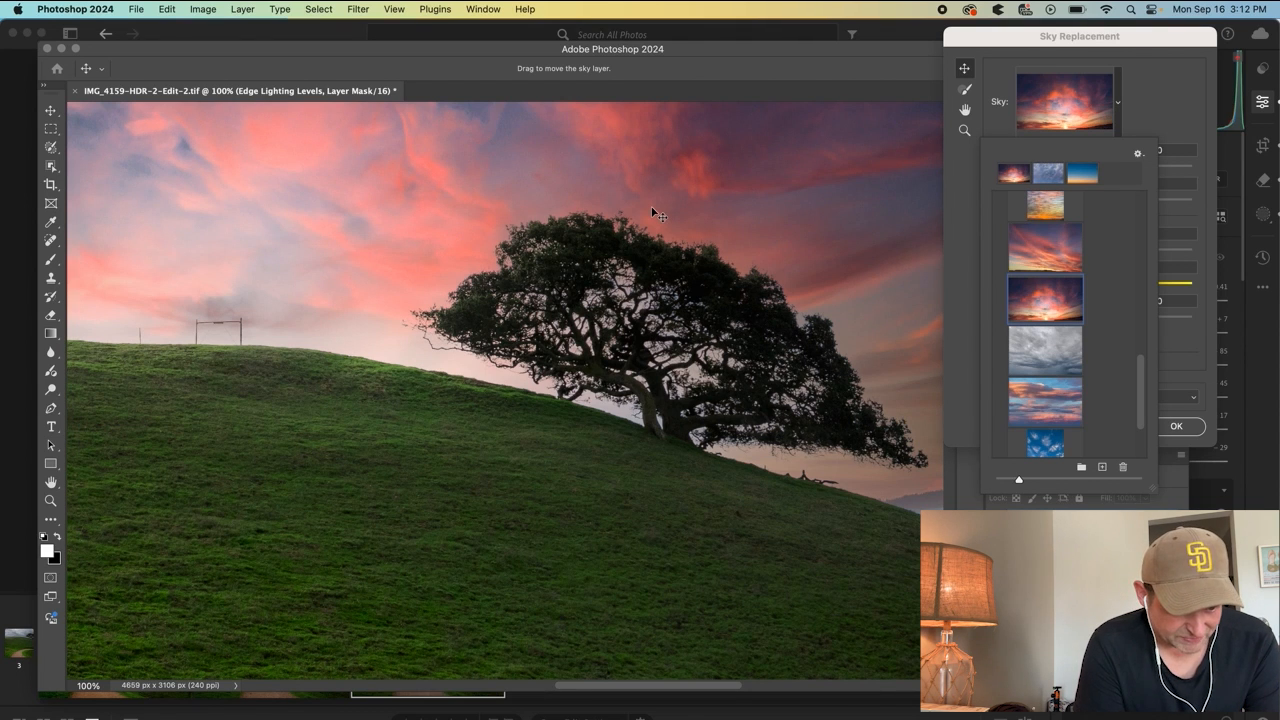
Step: Reposition the sunset sky, trying its horizon and sun in view before settling on pink clouds above the hill and tree
left_click_drag(655, 213, 608, 260)
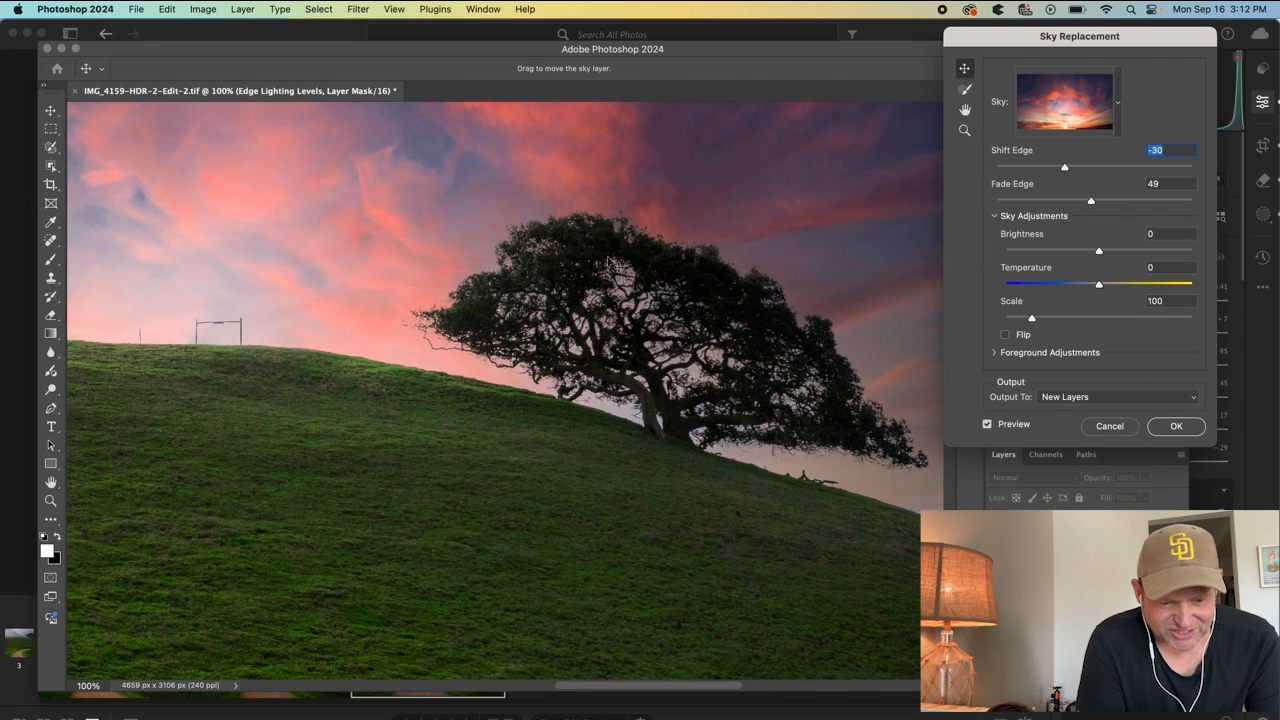
left_click_drag(608, 262, 686, 72)
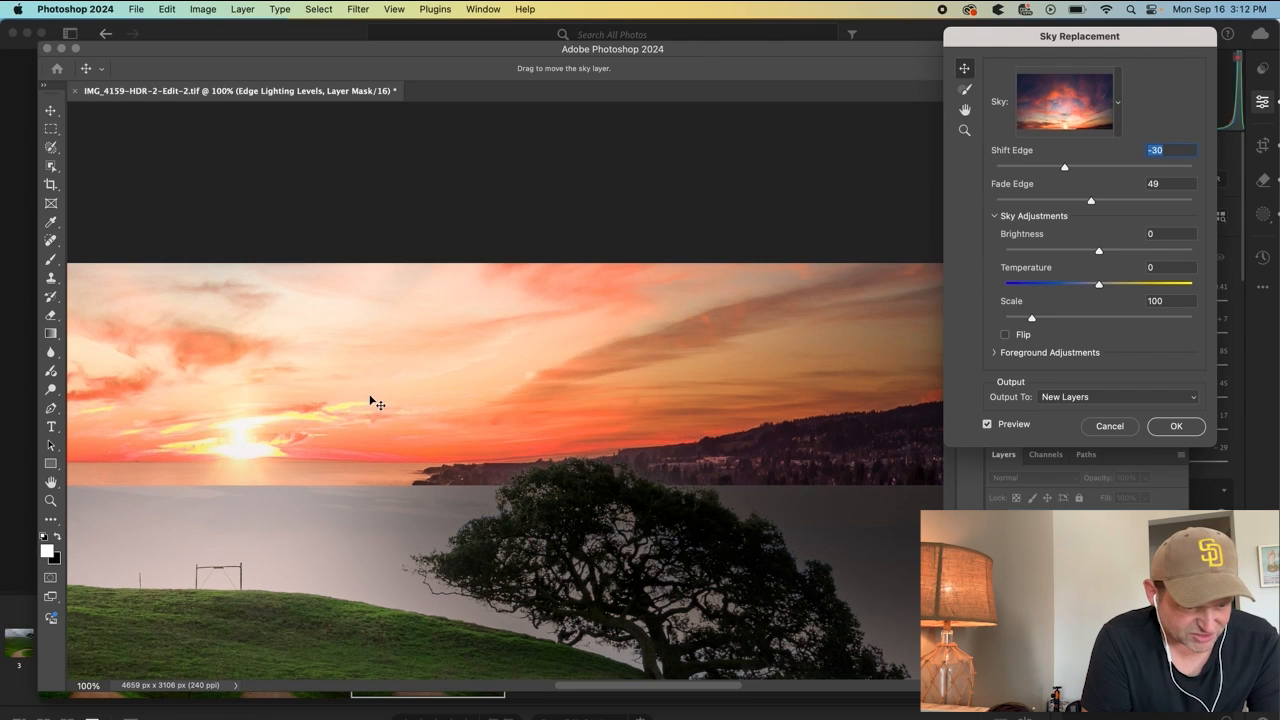
left_click_drag(372, 402, 409, 580)
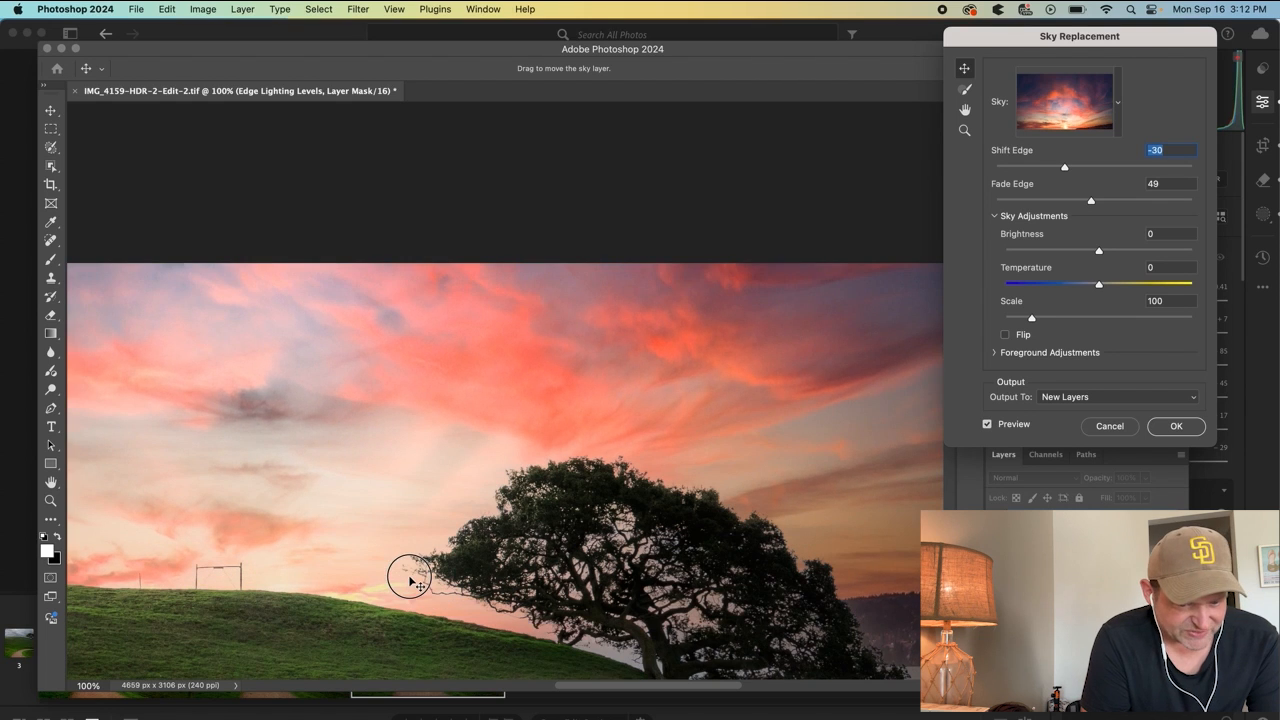
Step: Apply the sunset sky to check it on the whole photo, and undo the sky replacement
left_click(1172, 428)
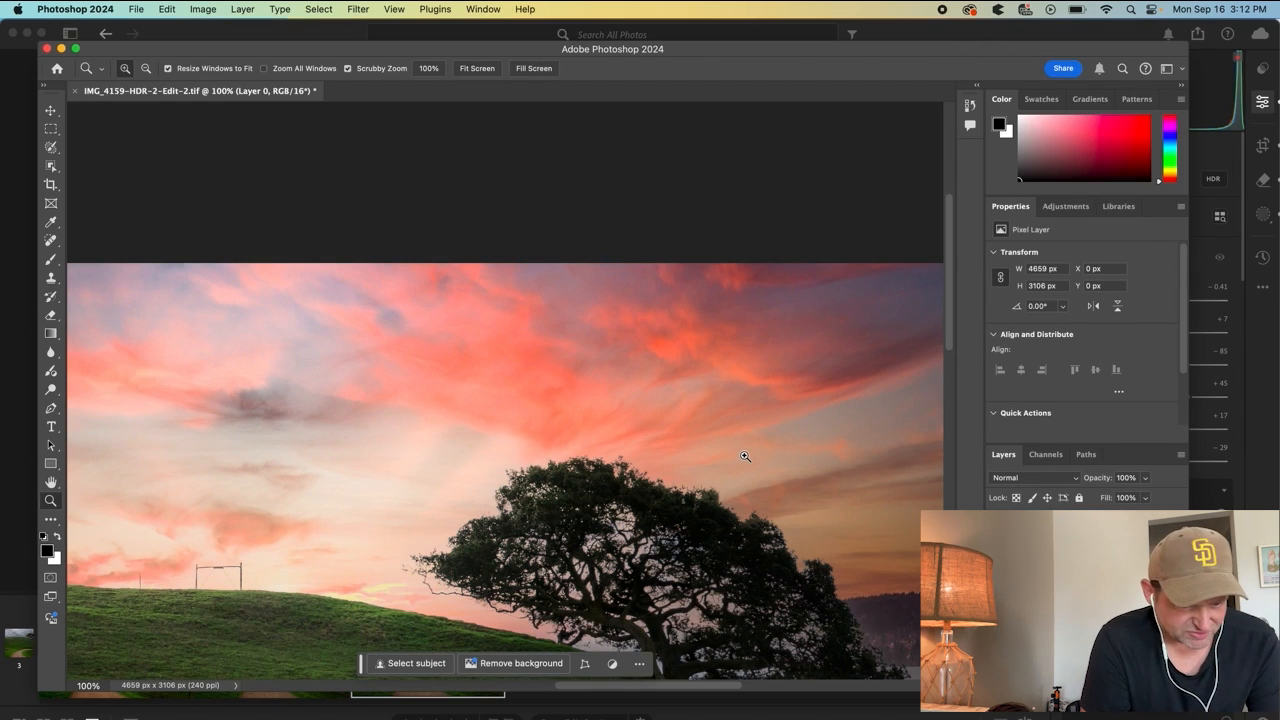
left_click_drag(745, 456, 673, 456)
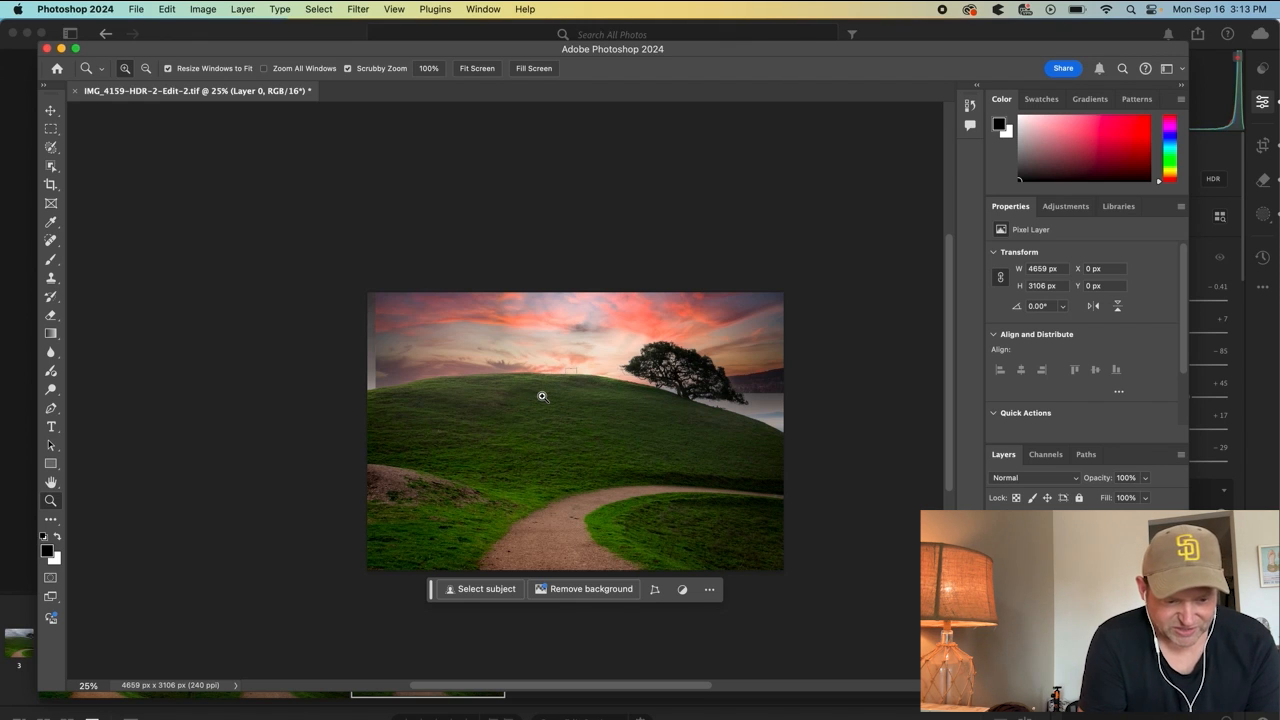
key("super+z")
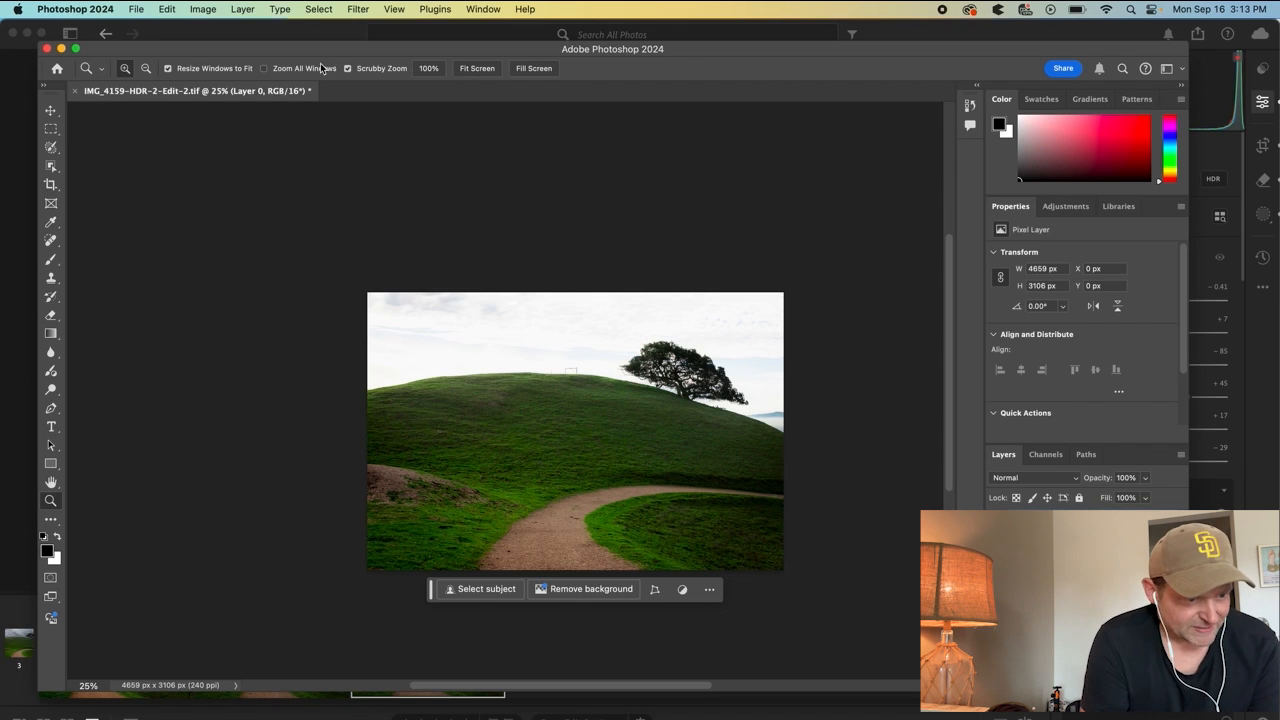
Step: Start Sky Replacement again and import _MG_1924.tif, __A_9448-2.tif and __A_9448.tif from the Light and Magic folder as sky presets
left_click(166, 9)
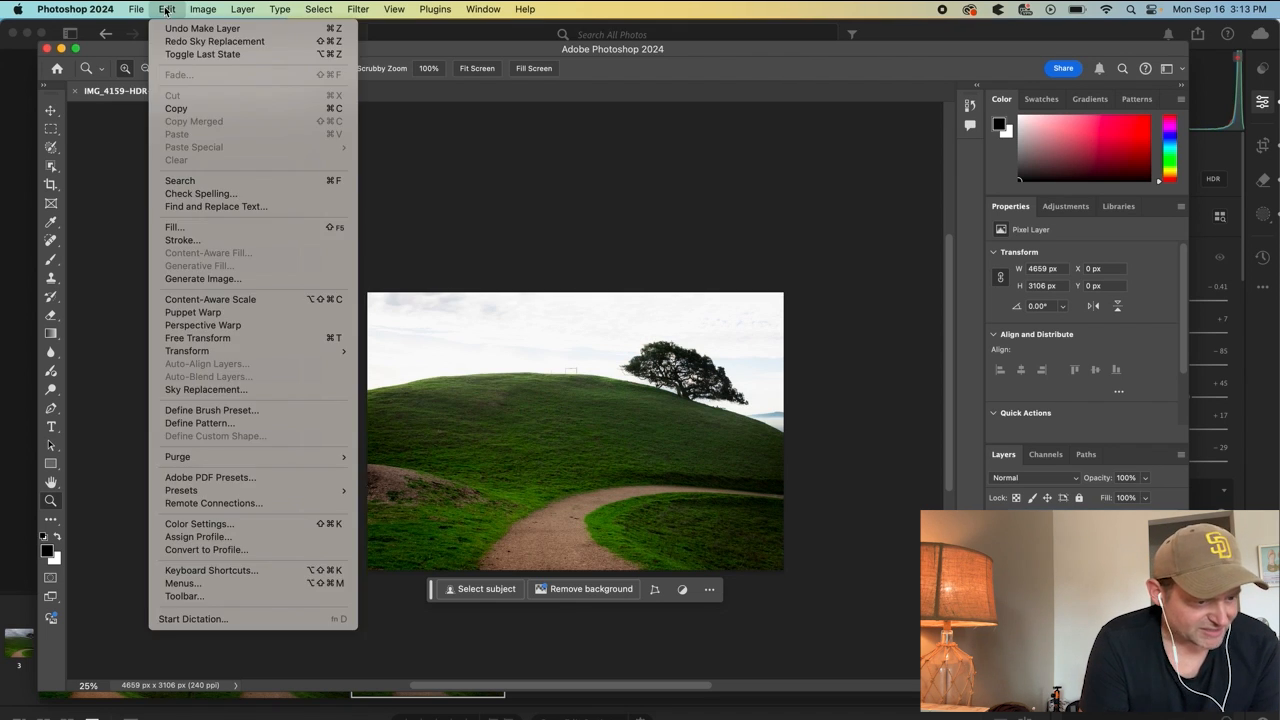
left_click(208, 389)
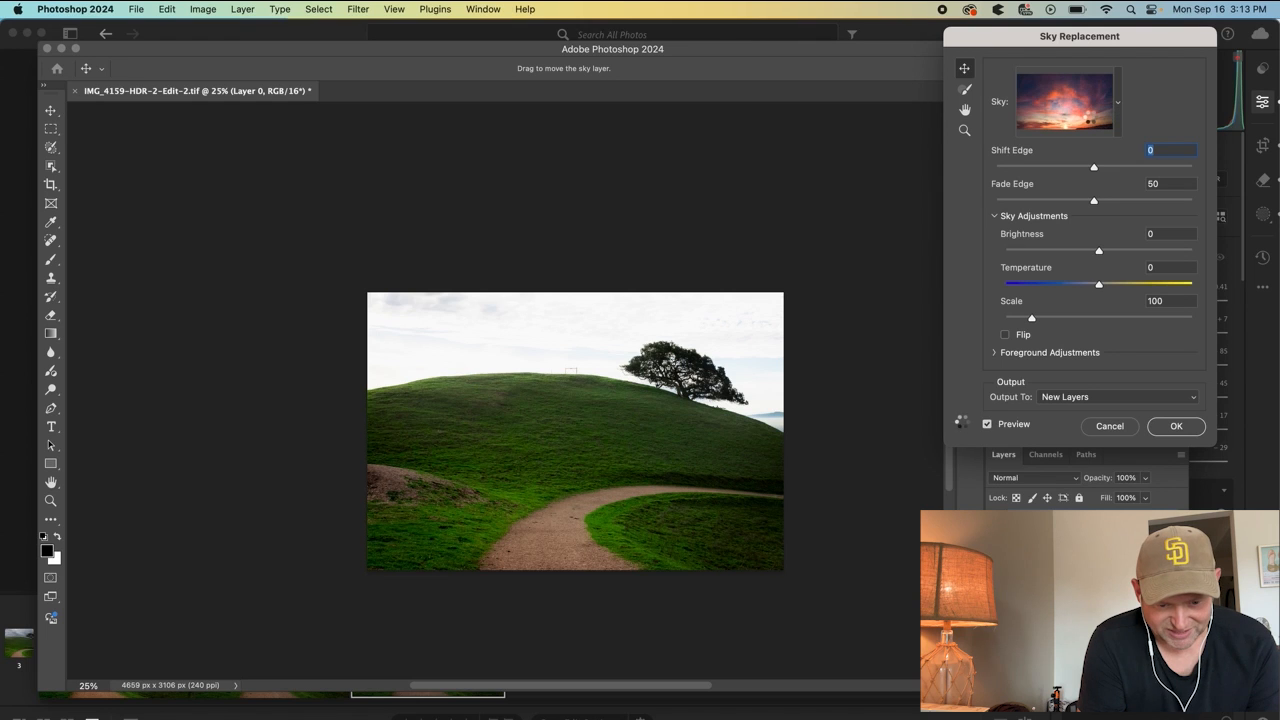
left_click(1120, 107)
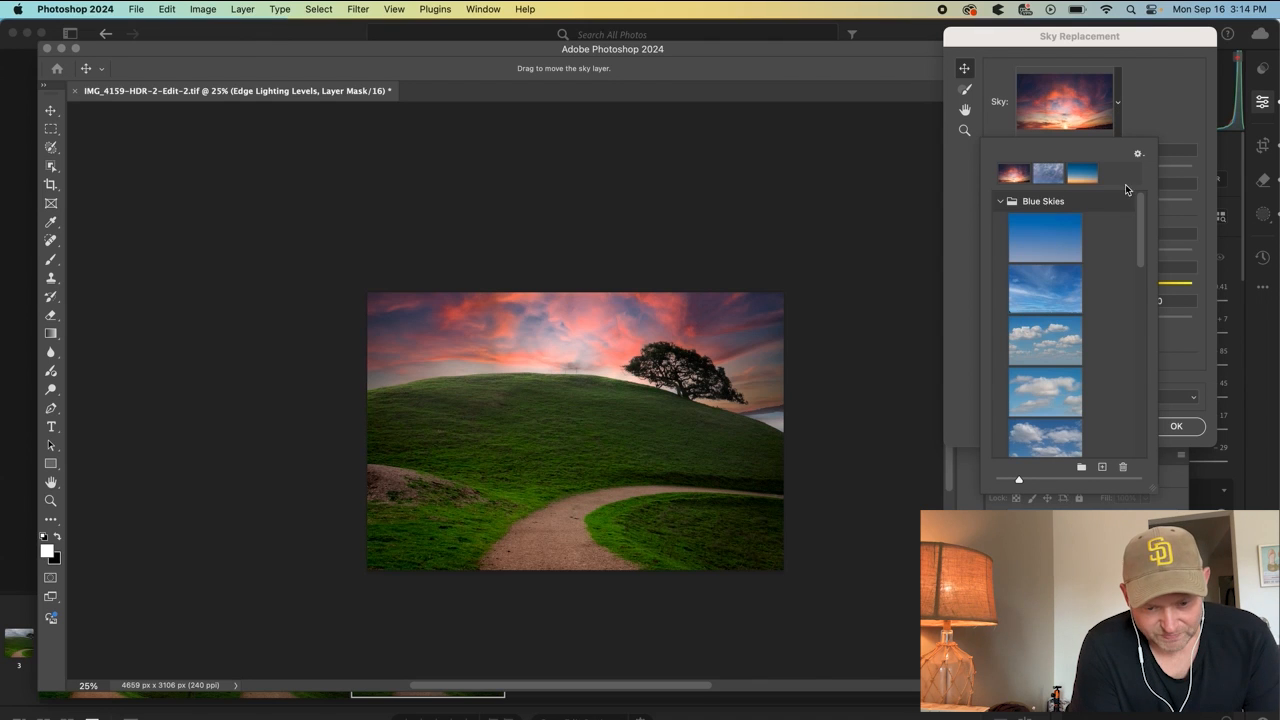
left_click_drag(1142, 236, 1145, 430)
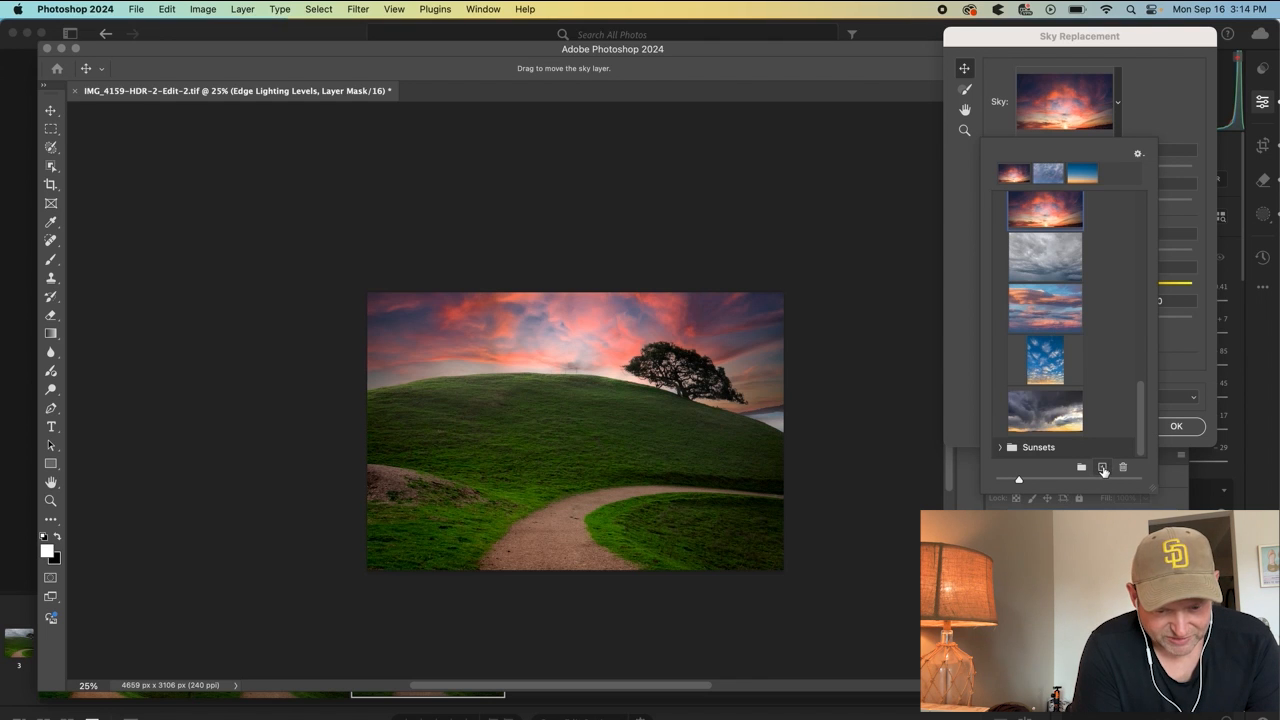
left_click(1104, 470)
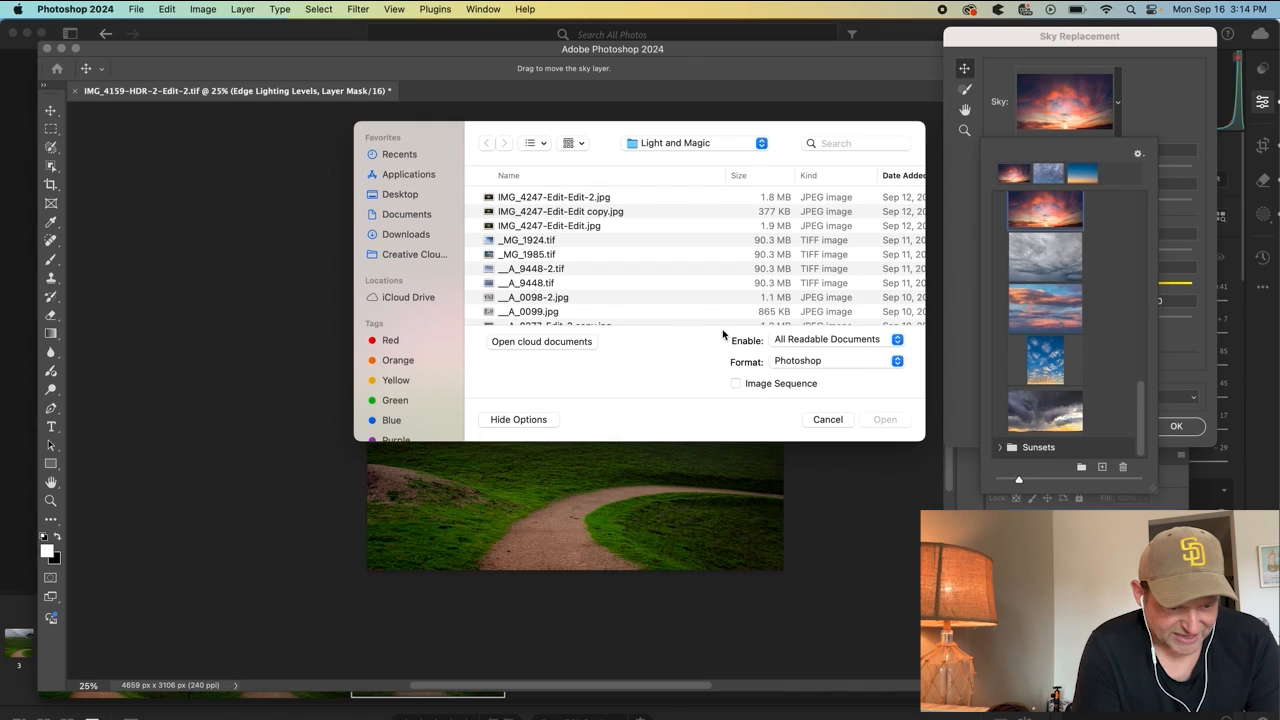
left_click(531, 287)
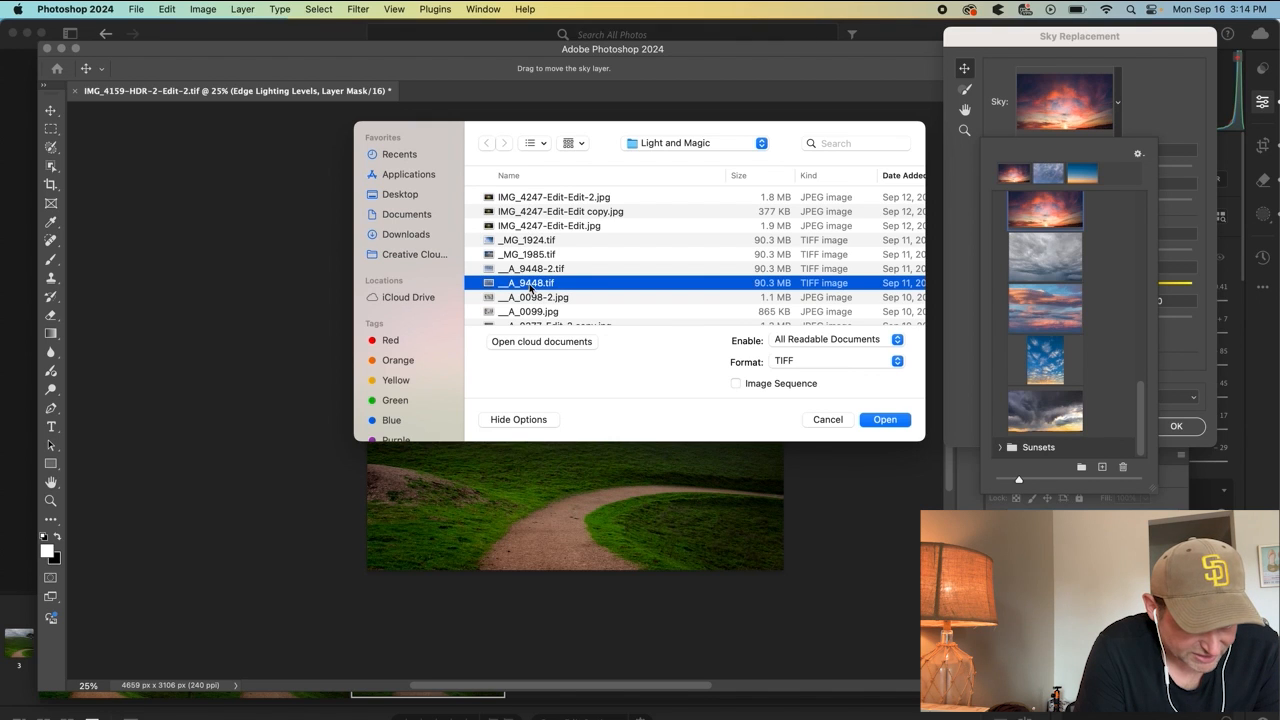
left_click(522, 269, "shift")
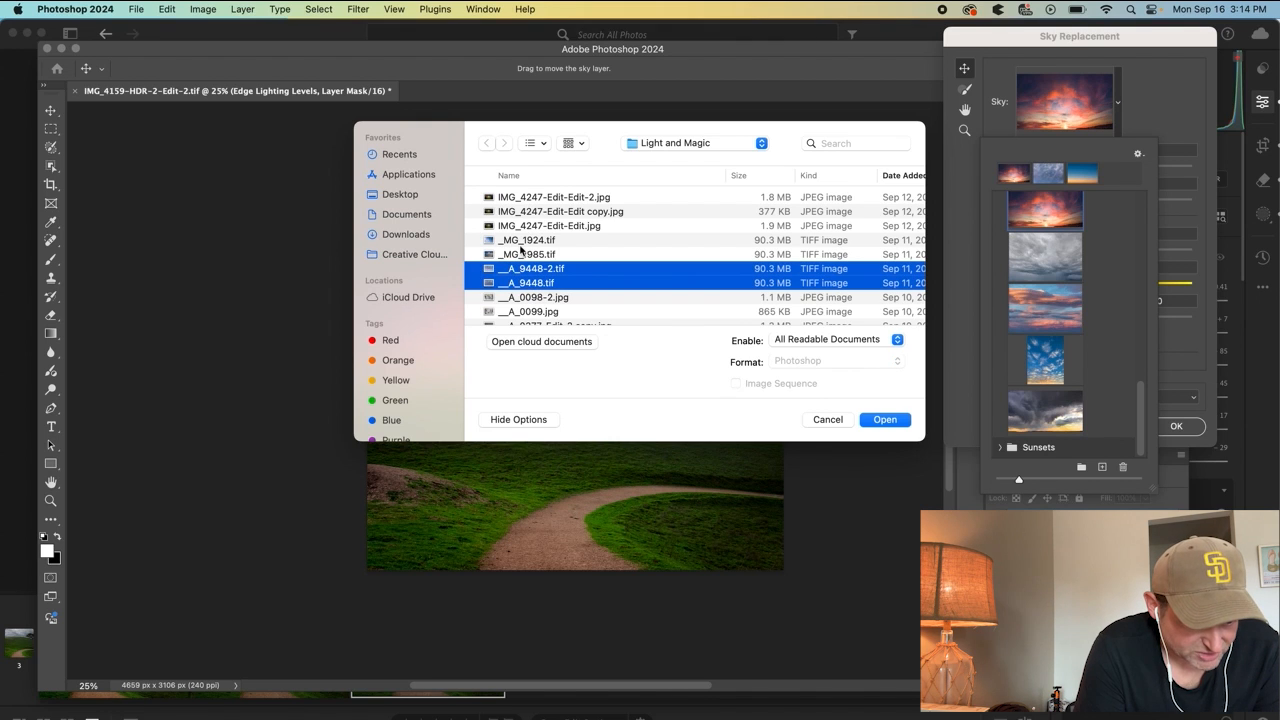
left_click(517, 241, "super")
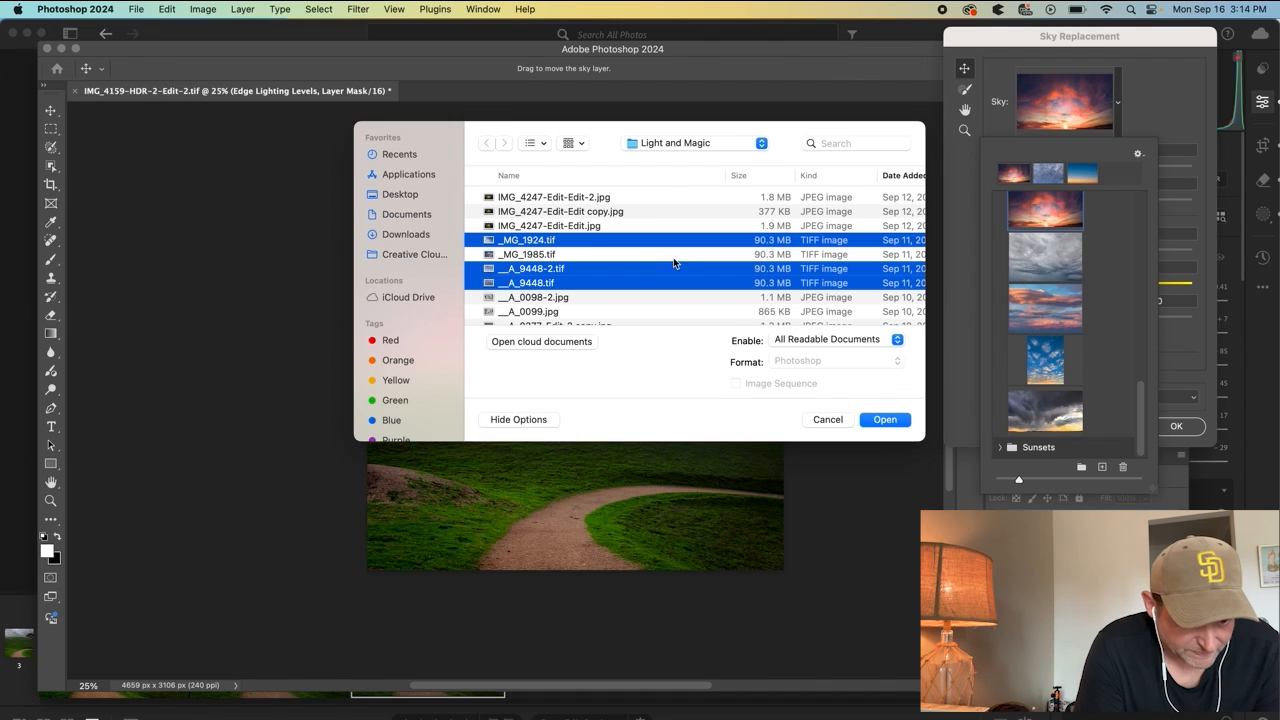
left_click(880, 421)
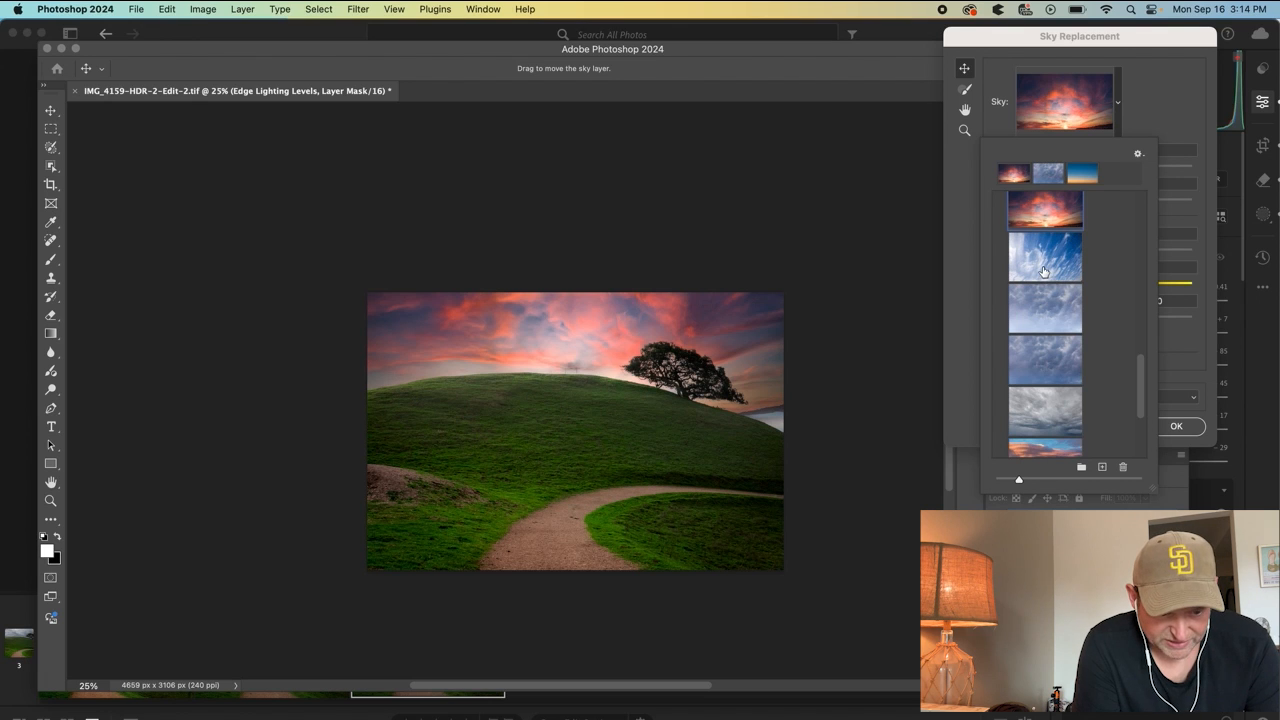
Step: Compare the imported streaky blue and cloudy skies on the photo, and choose the grey storm cloud preset
left_click(1043, 270)
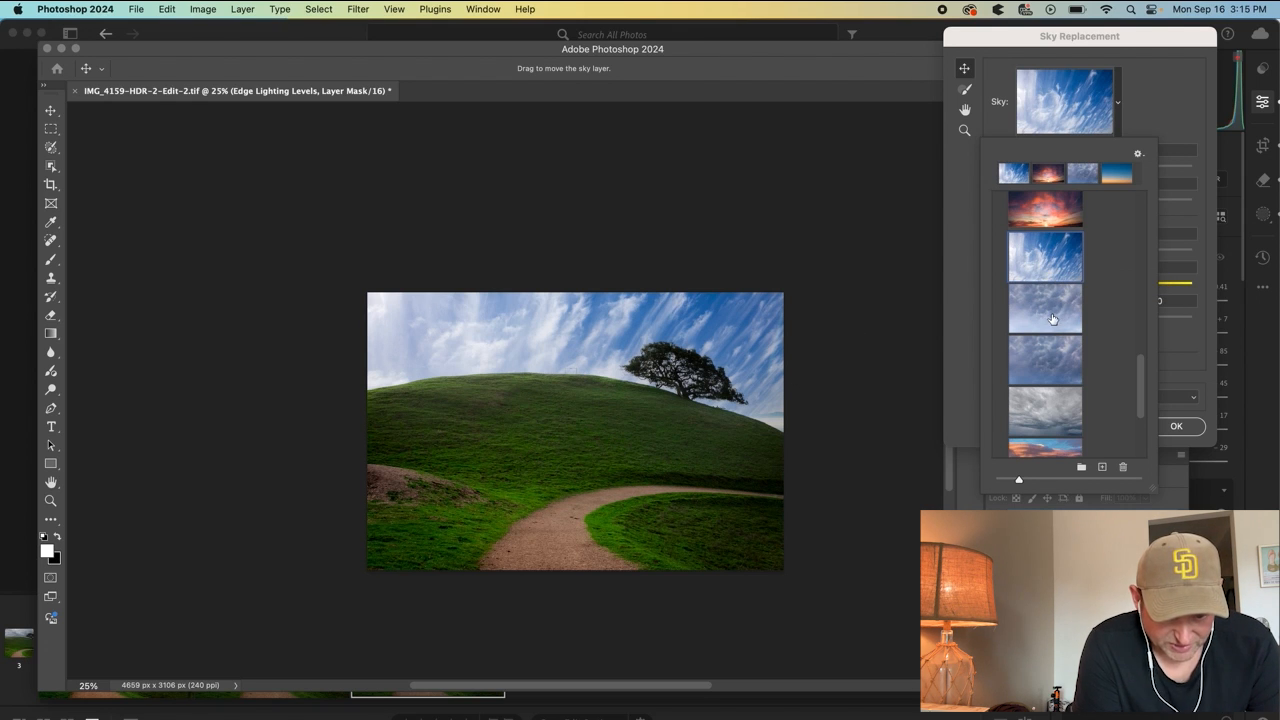
left_click(1051, 318)
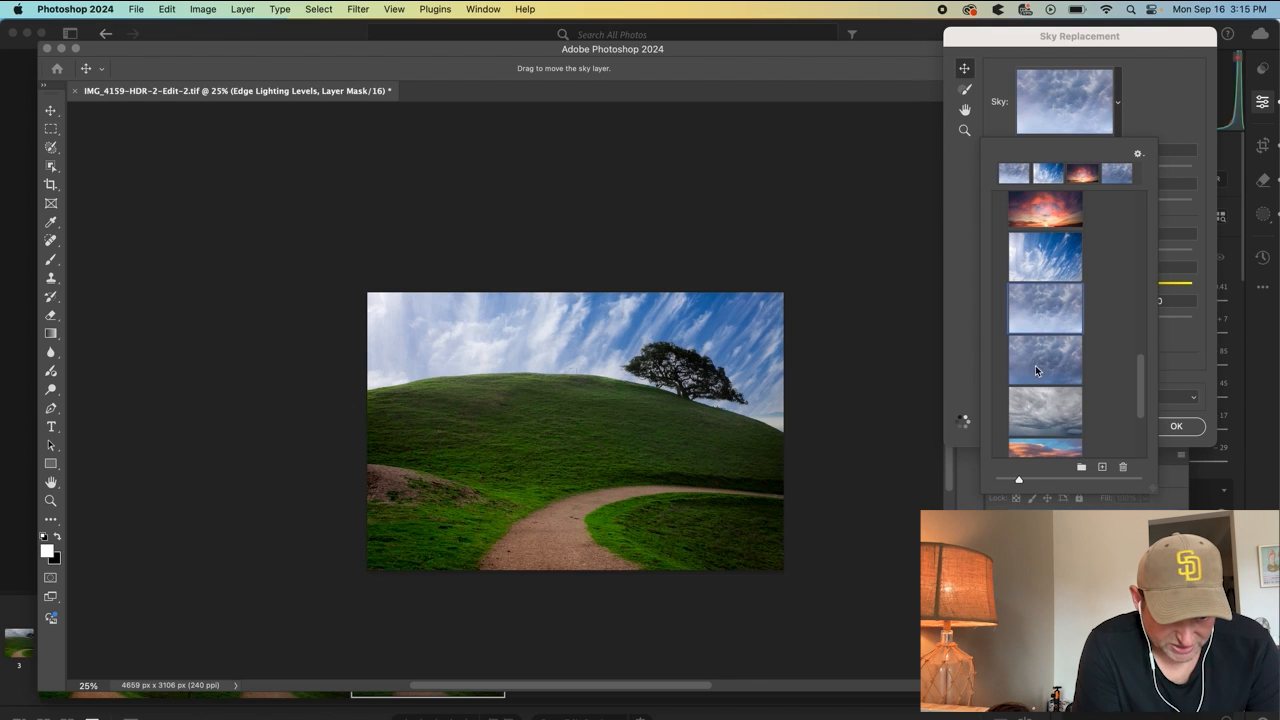
left_click(1033, 368)
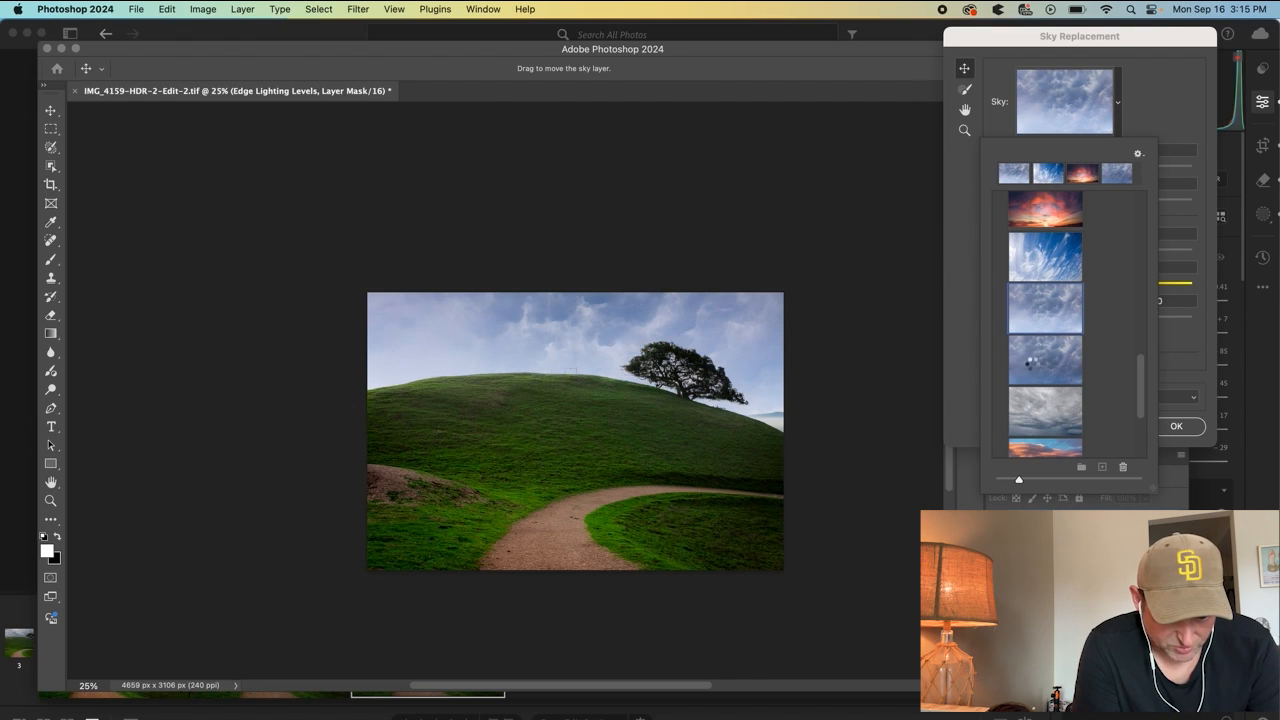
left_click(1045, 410)
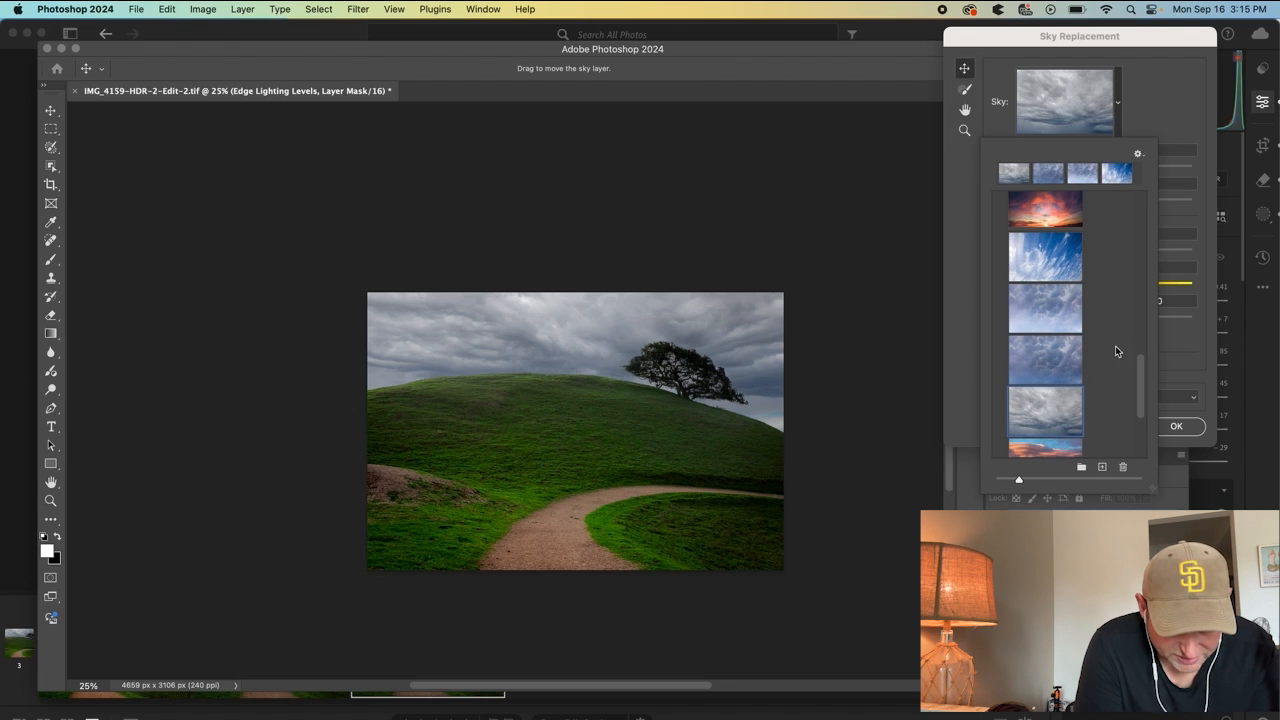
left_click(1194, 123)
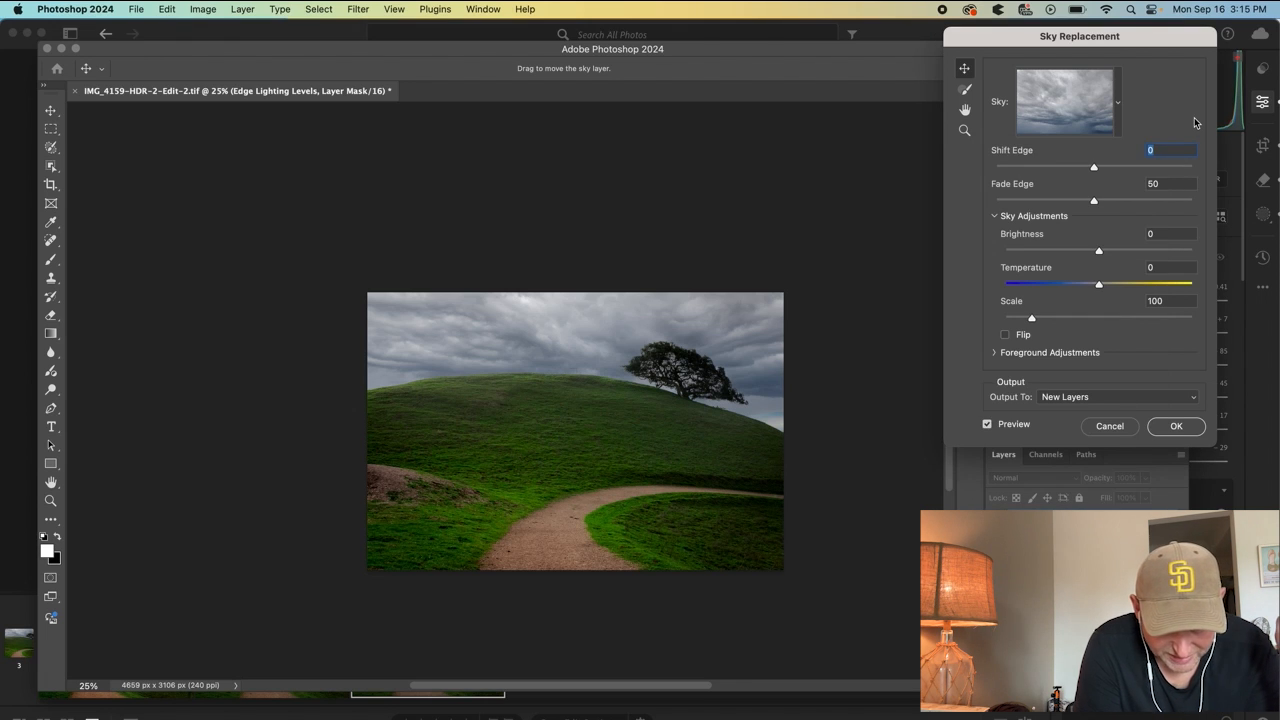
Step: Set the grey sky's Shift Edge to -21, Fade Edge to 58 and Brightness to -12
left_click_drag(1066, 167, 1110, 203)
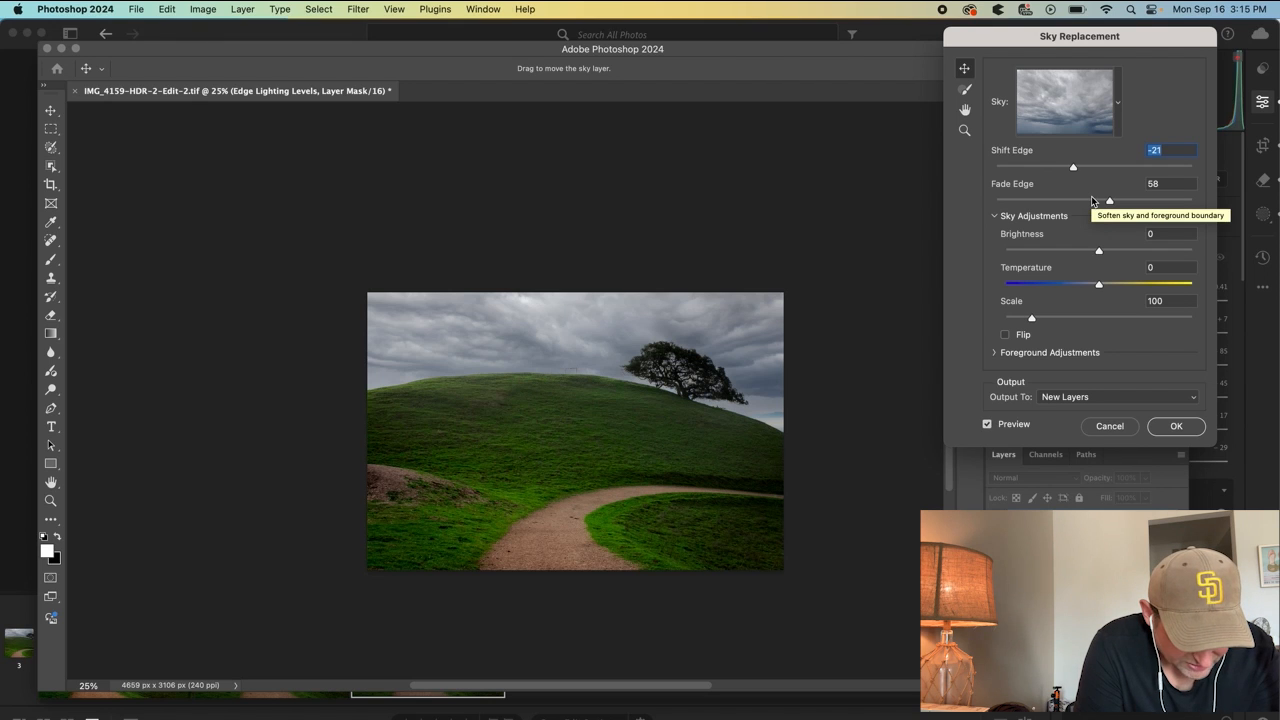
left_click(1086, 251)
left_click_drag(1086, 251, 1111, 251)
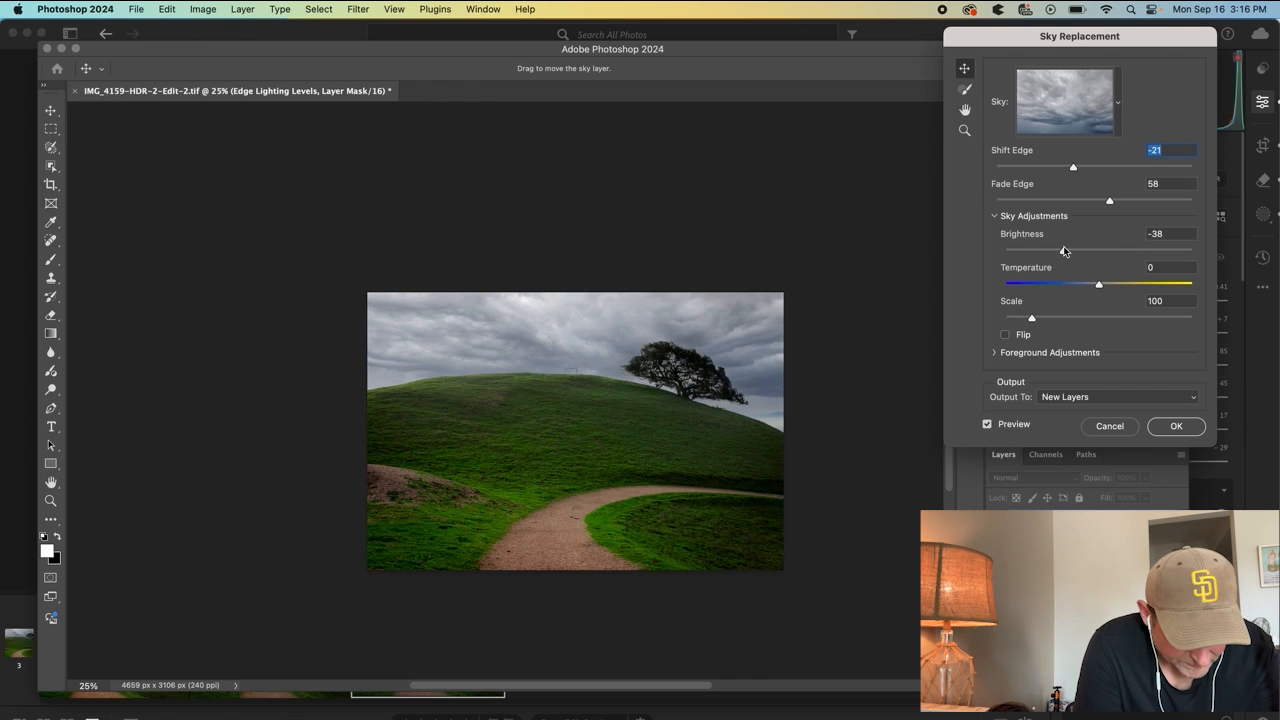
left_click(1081, 251)
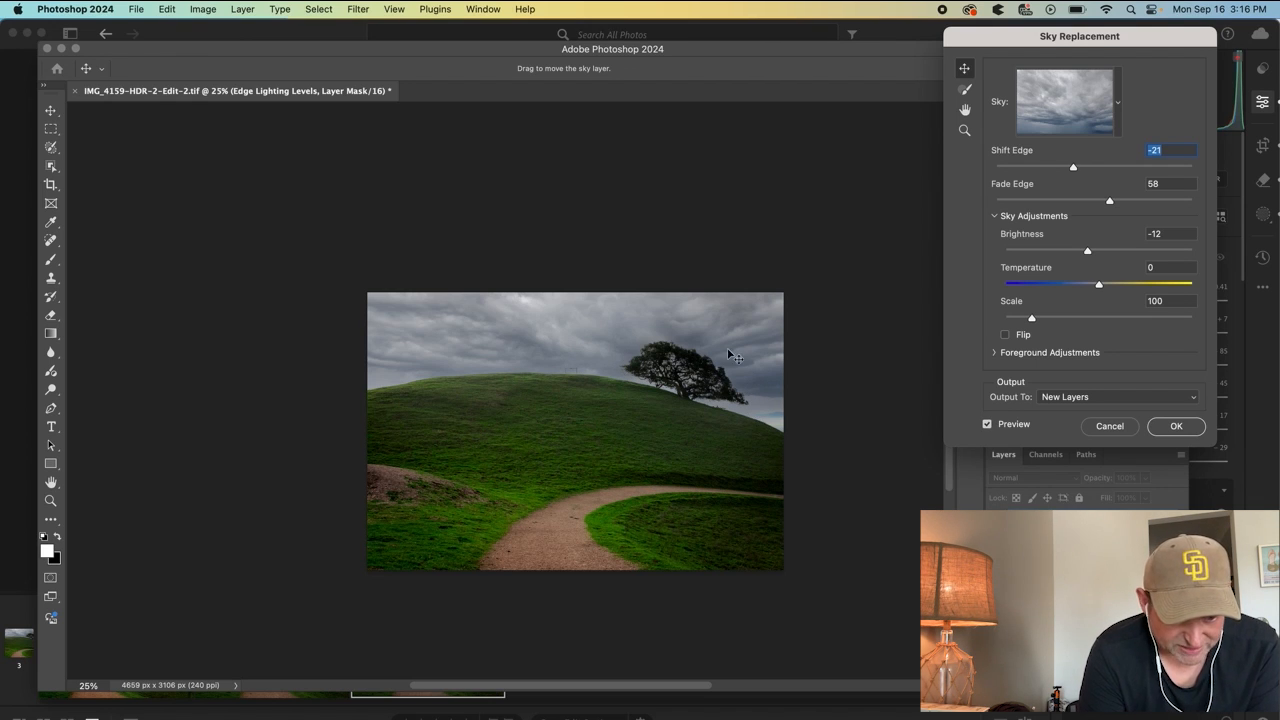
Step: Shift the grey sky sideways and back so it covers the photo's left edge, and apply the replacement to new layers
mouse_move(720, 337)
left_mouse_down()
mouse_move(707, 341)
mouse_move(737, 344)
mouse_move(692, 345)
mouse_move(732, 340)
left_mouse_up()
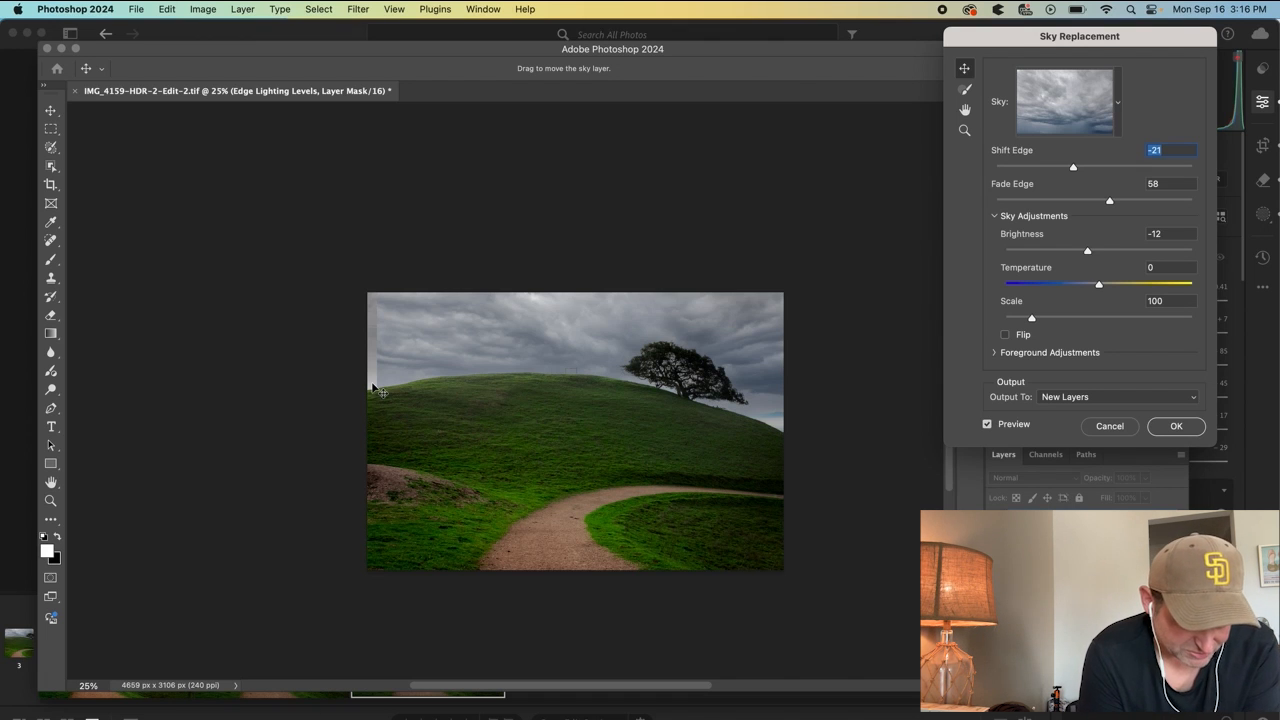
left_click_drag(409, 356, 399, 356)
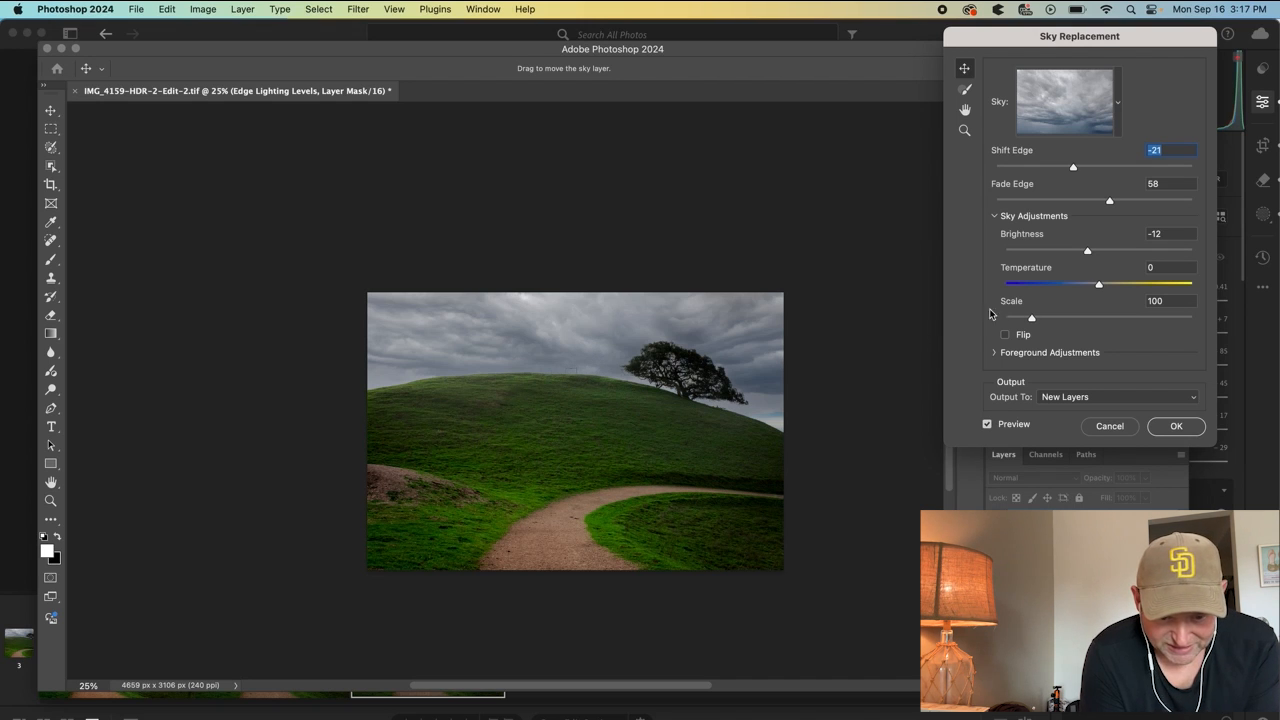
left_click(1169, 427)
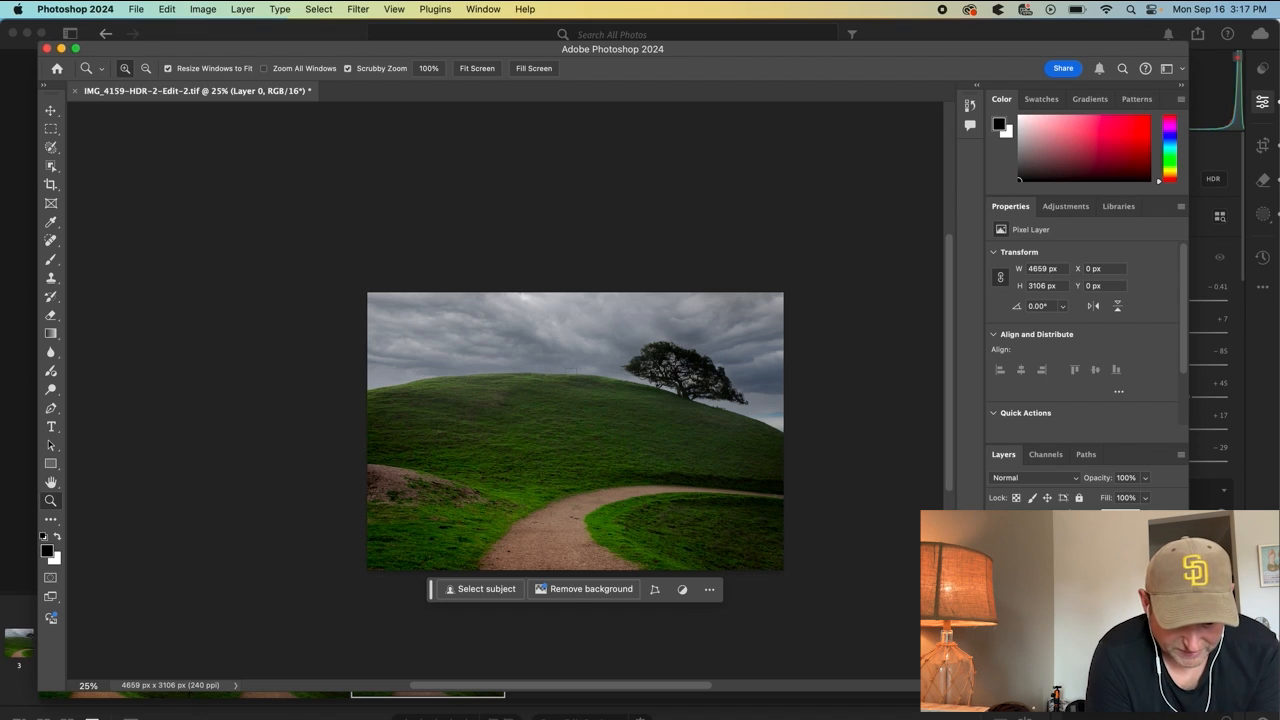
scroll(1077, 565, "up", 2)
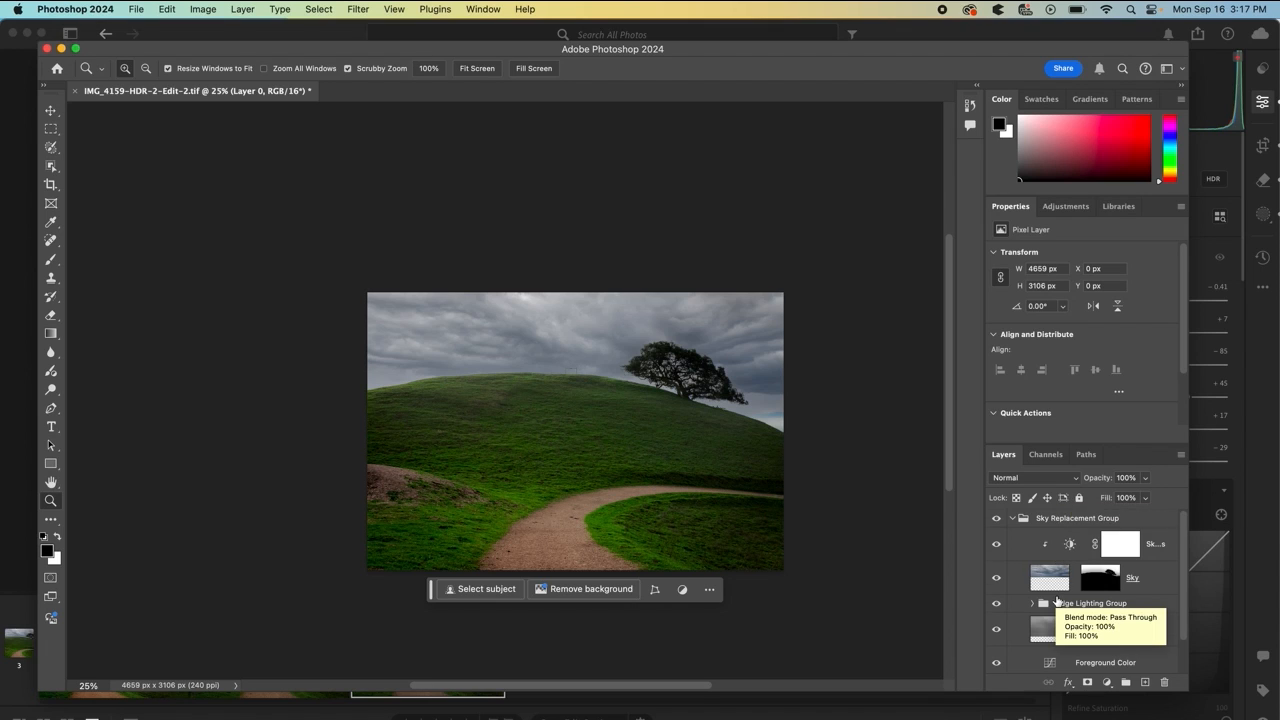
scroll(1058, 599, "down", 2)
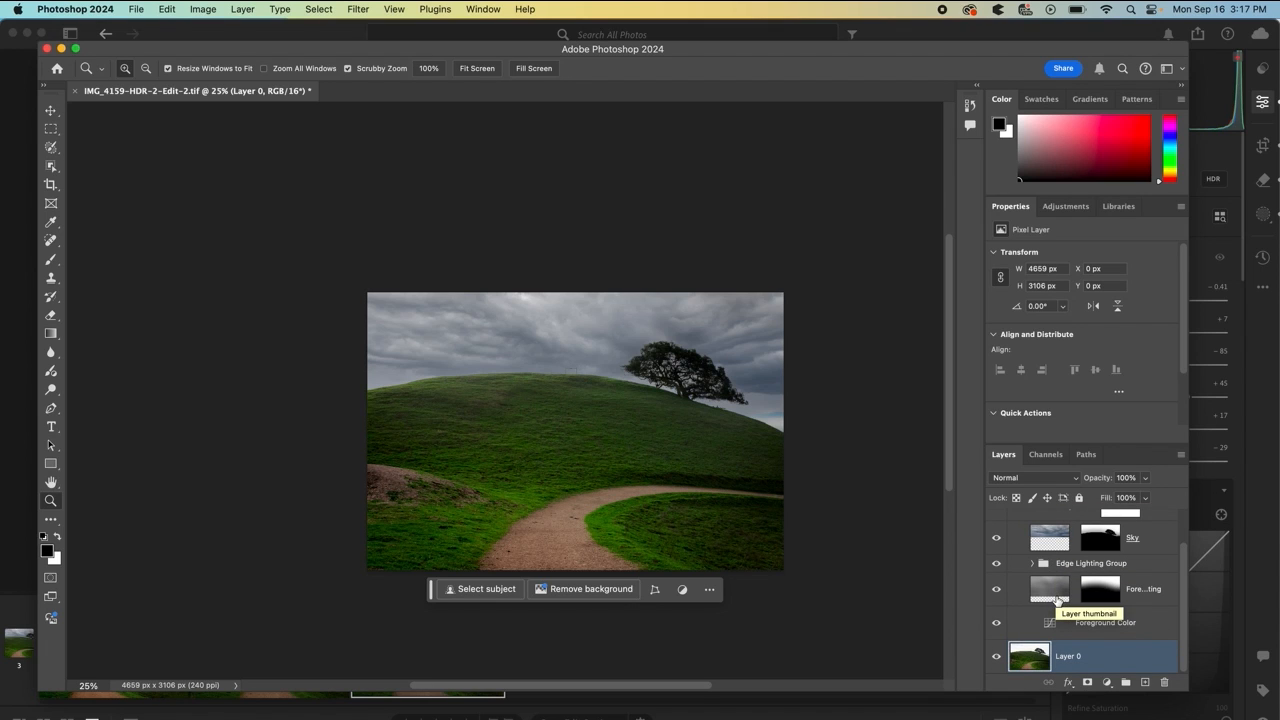
Step: Select all layers from the Sky Replacement Group down to Layer 0 and flatten the image
scroll(1058, 600, "up", 2)
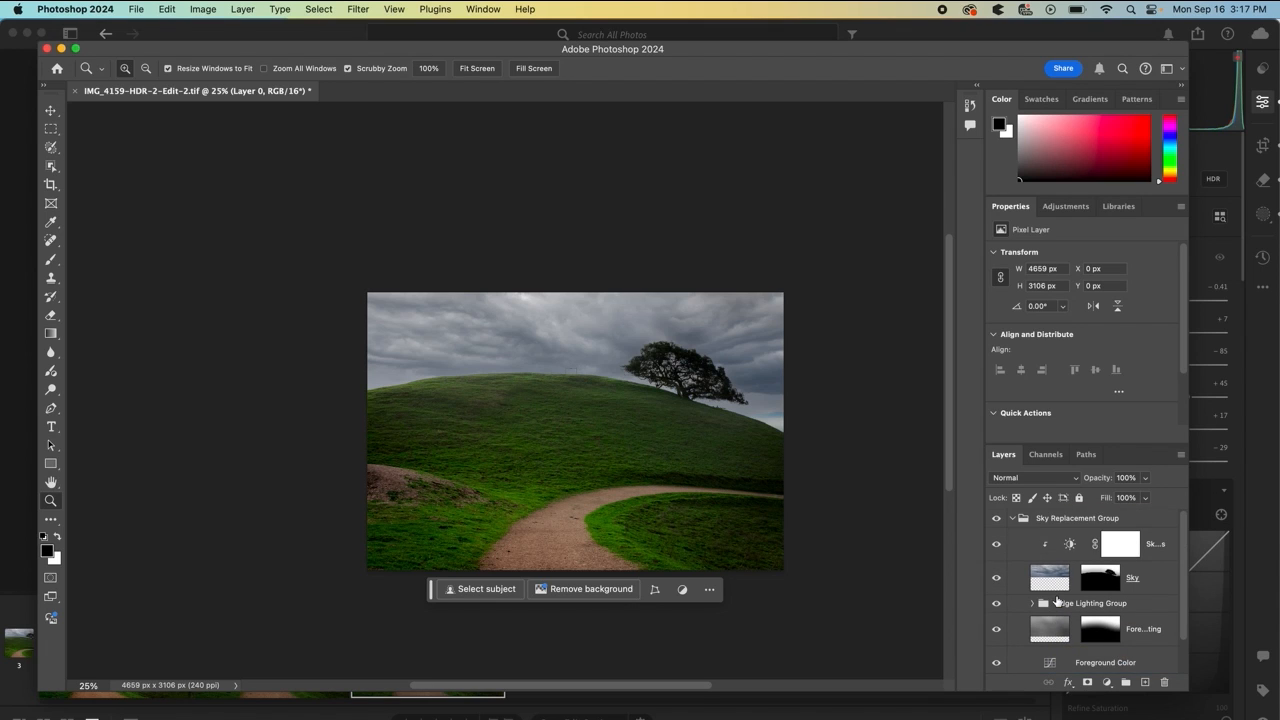
left_click(1045, 520)
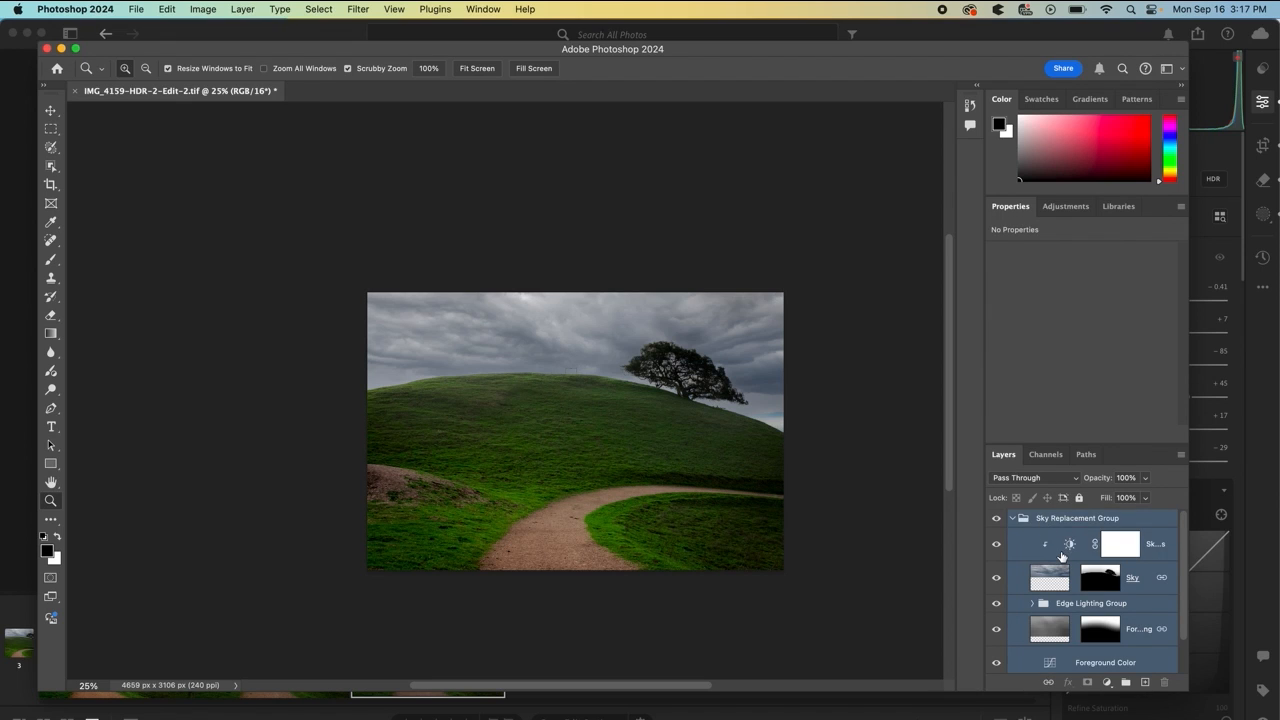
scroll(1062, 557, "down", 2)
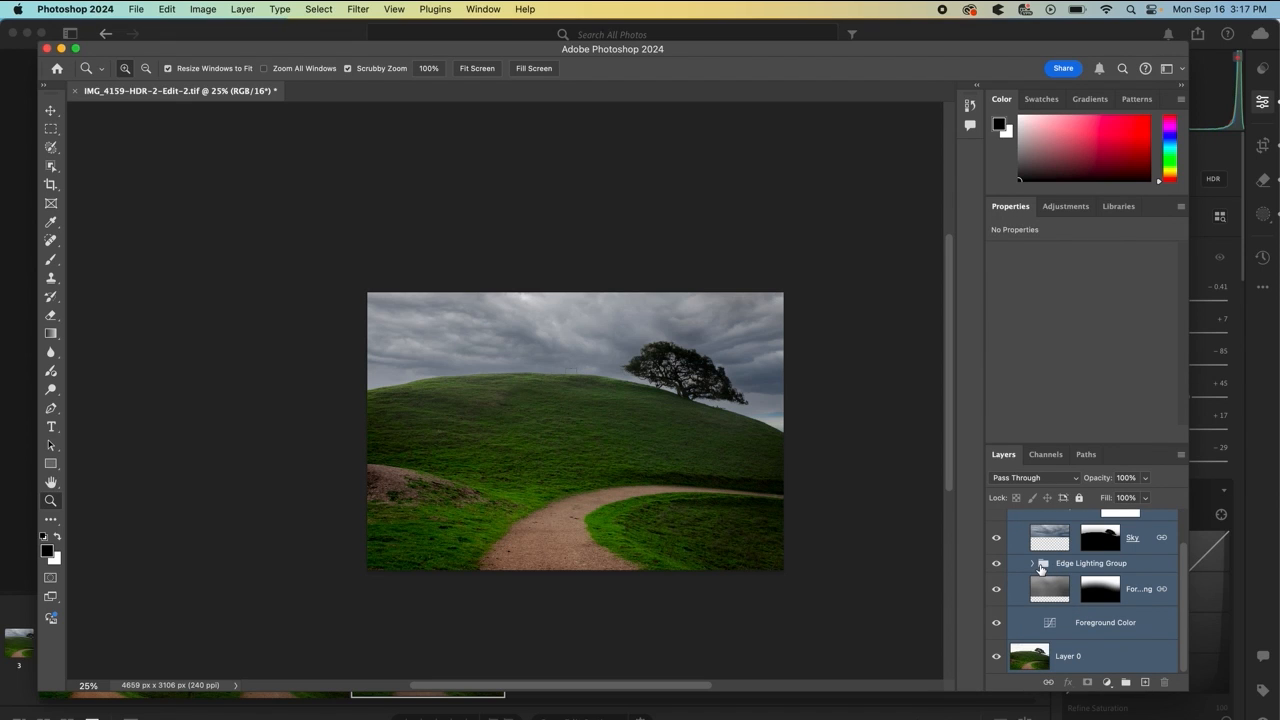
right_click(1041, 568)
scroll(1070, 653, "down", 5)
right_click(1070, 653)
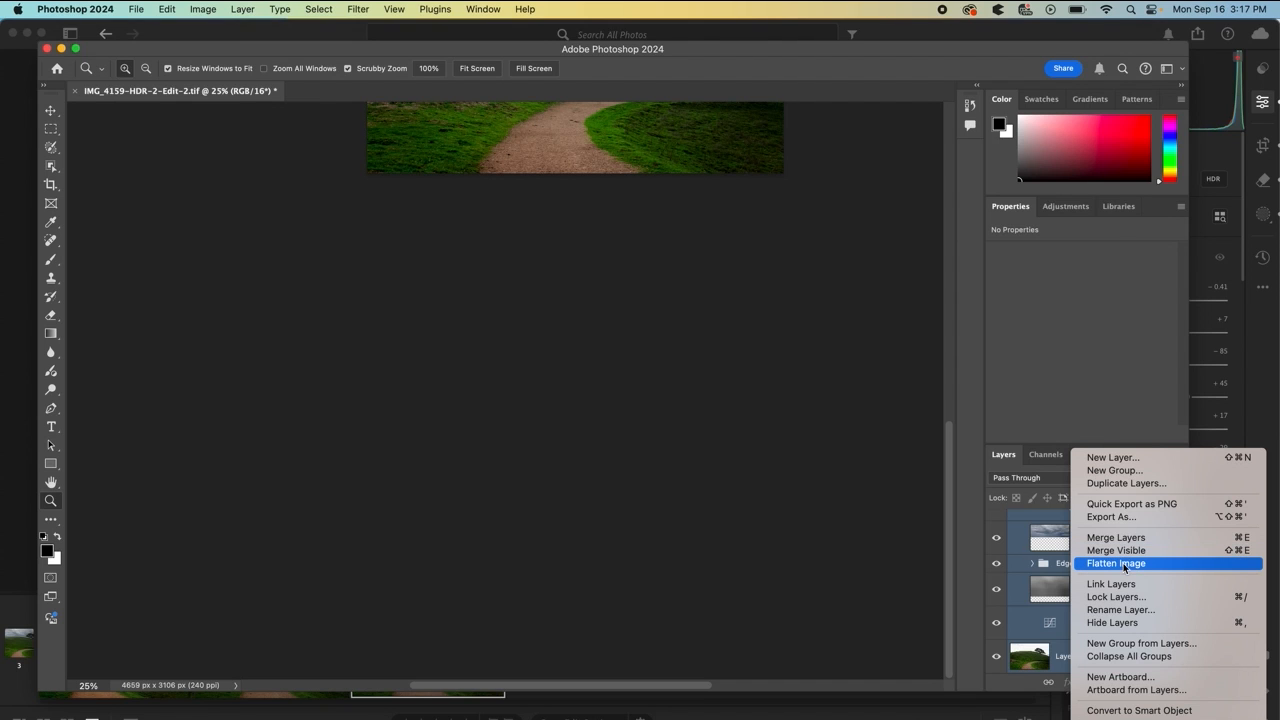
left_click(1125, 566)
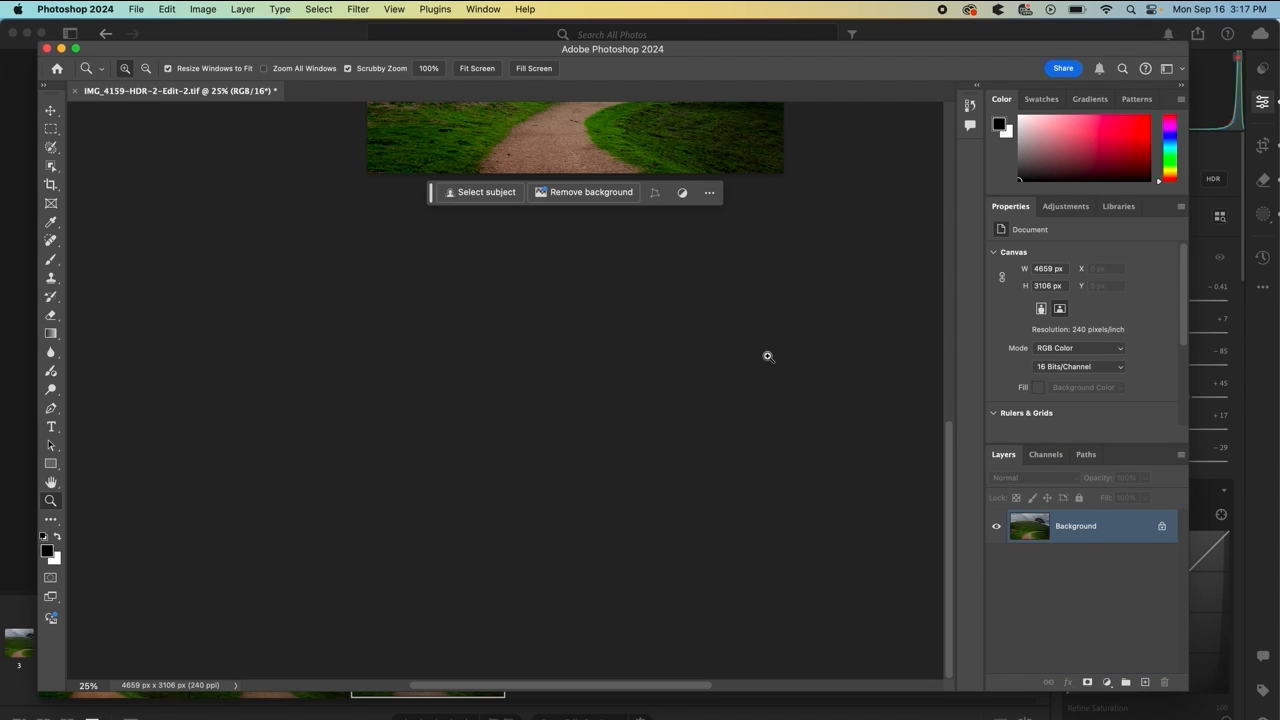
Step: Close IMG_4159-HDR-2-Edit-2.tif, saving its changes, and return to Lightroom
scroll(768, 356, "up", 5)
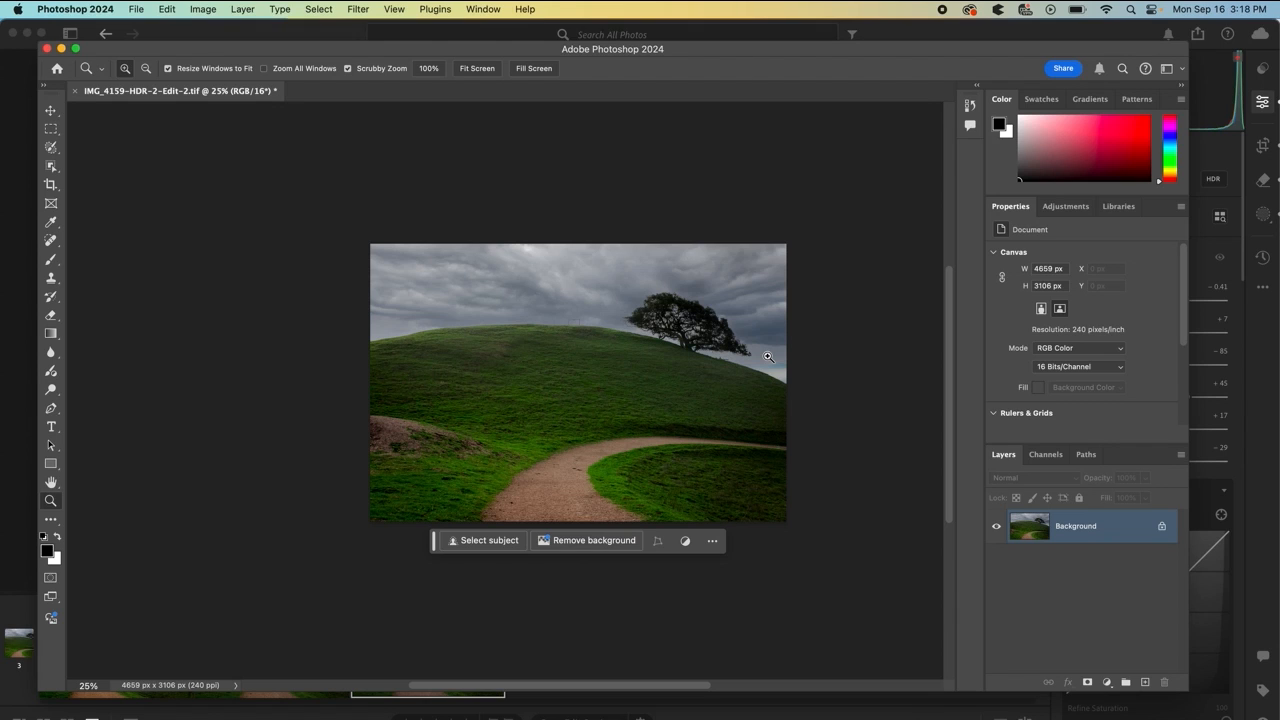
left_click(76, 91)
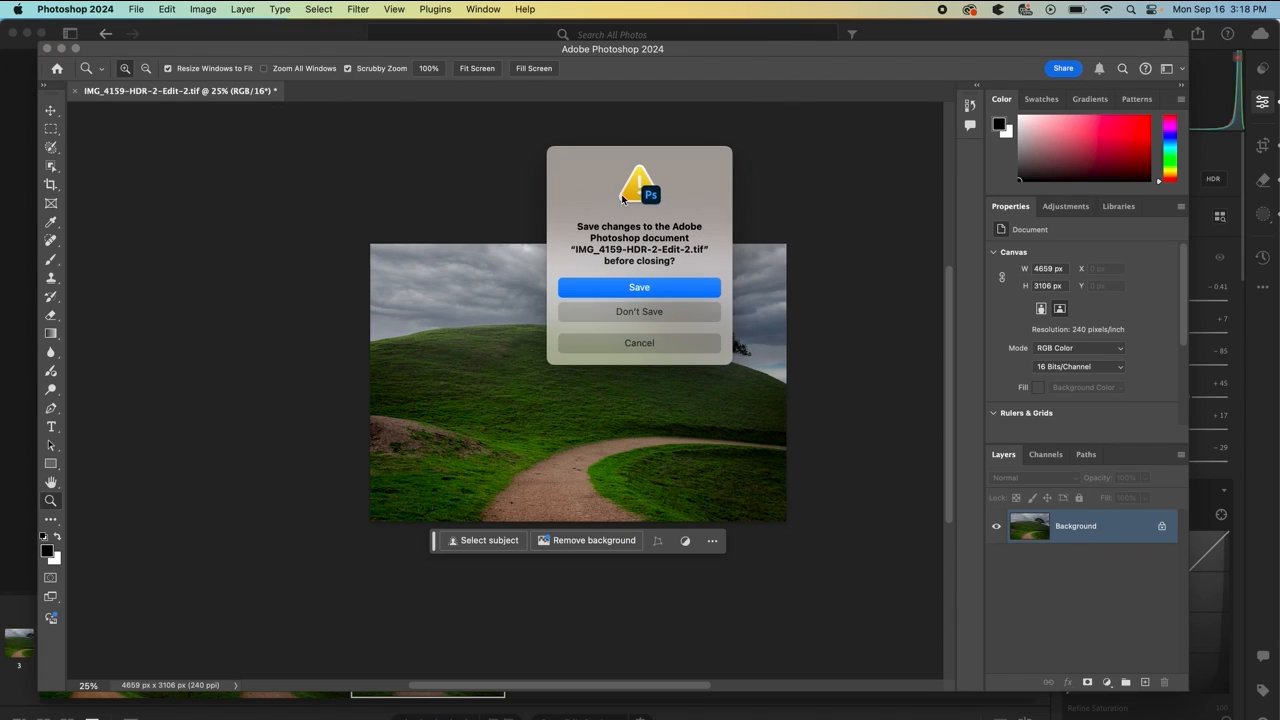
left_click(617, 288)
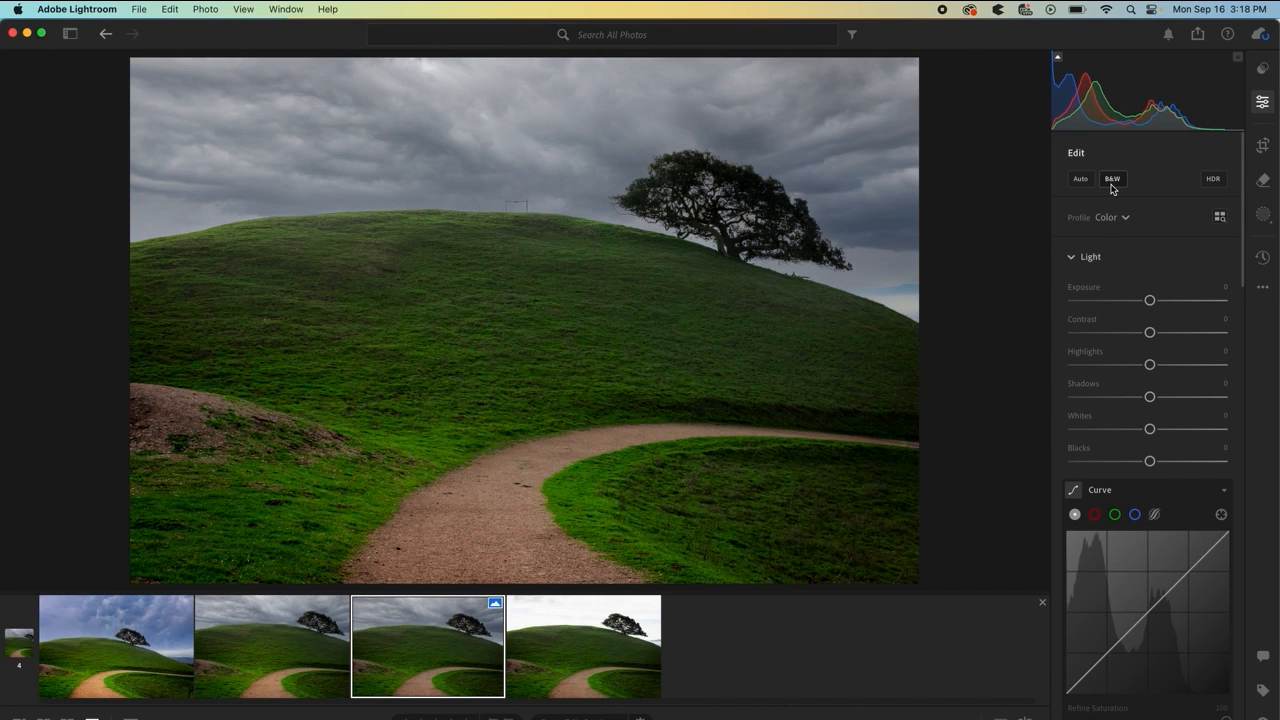
Step: Create a sky mask on the edited photo and set its Highlights to -23 and Contrast to +33
left_click(1079, 180)
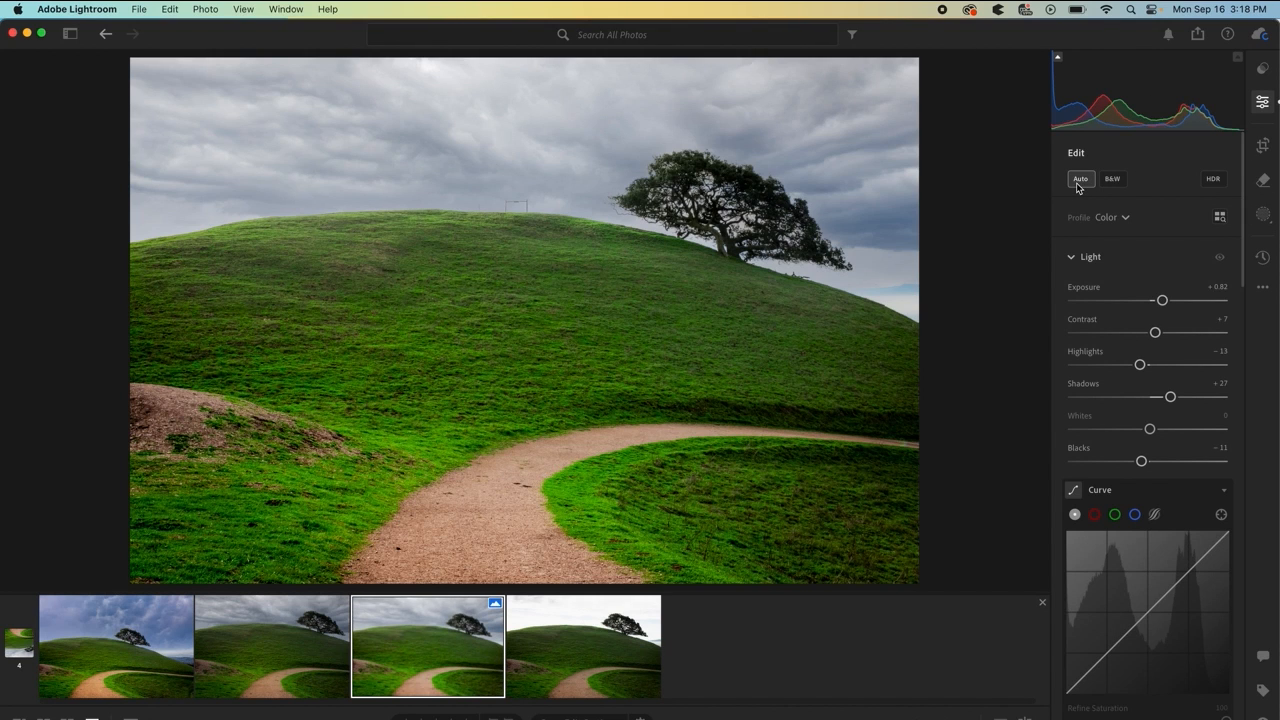
left_click(1079, 180)
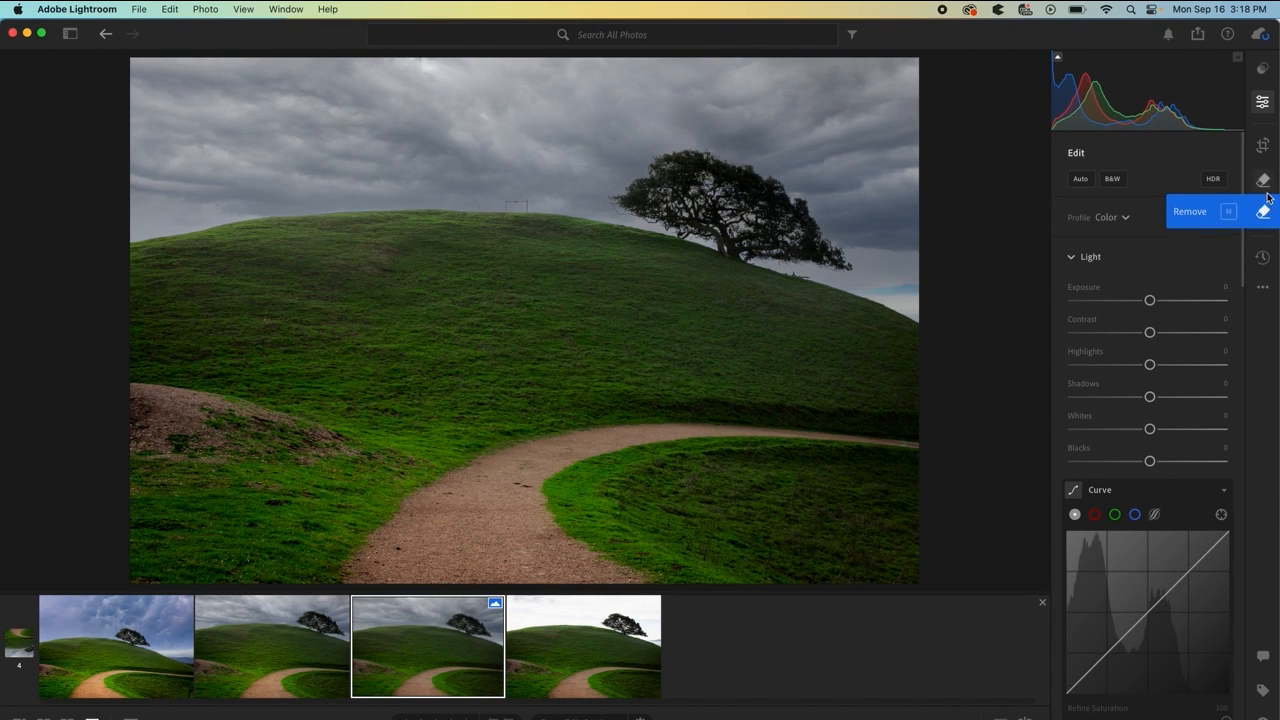
left_click(1263, 213)
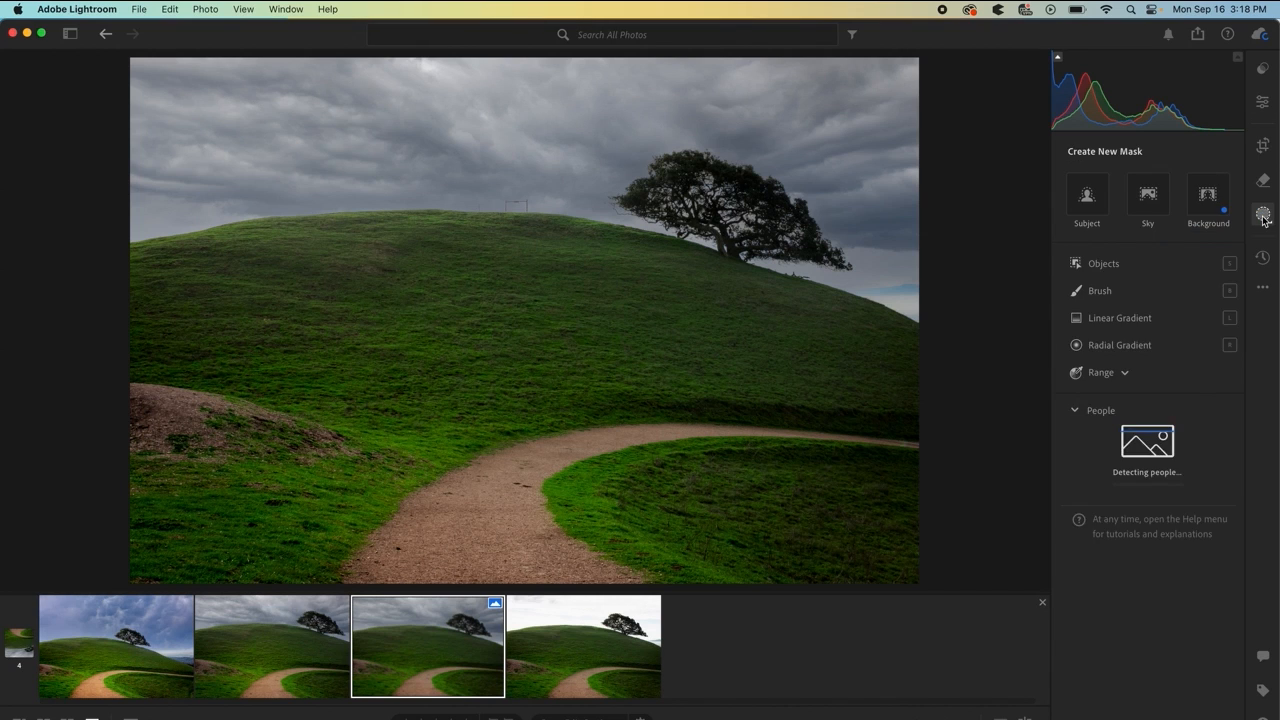
left_click(1150, 196)
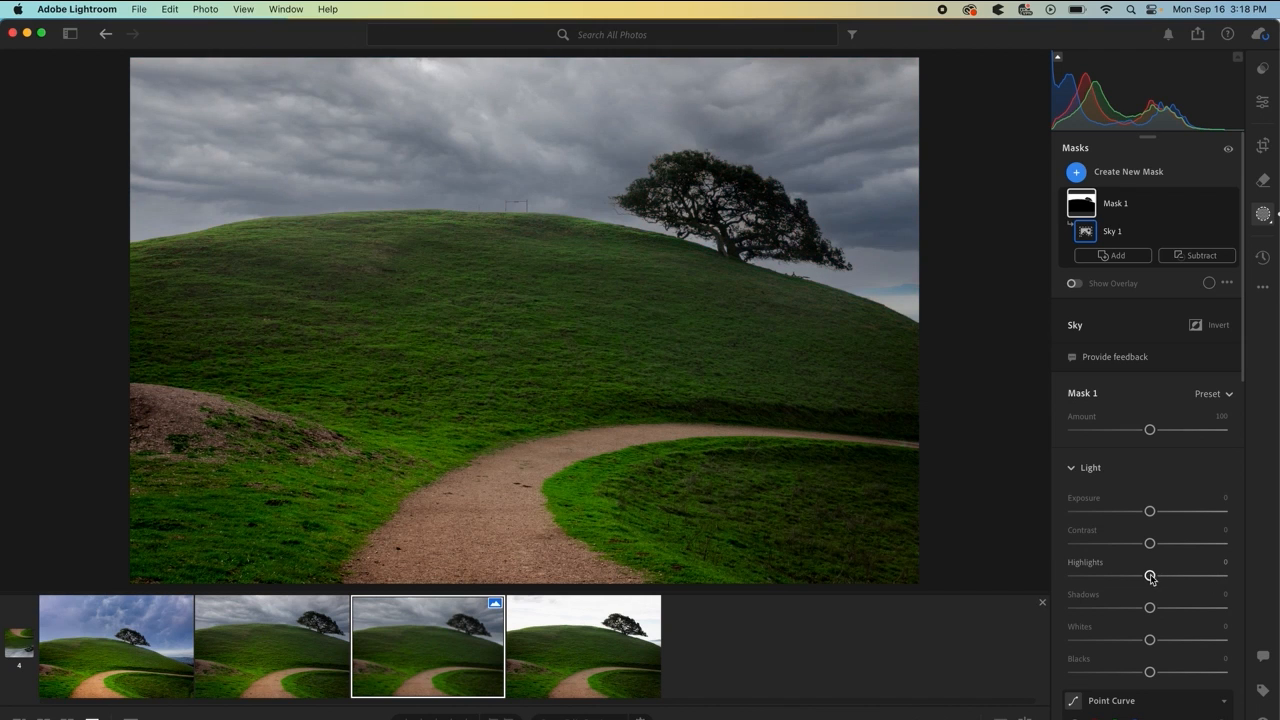
left_click_drag(1150, 577, 1128, 577)
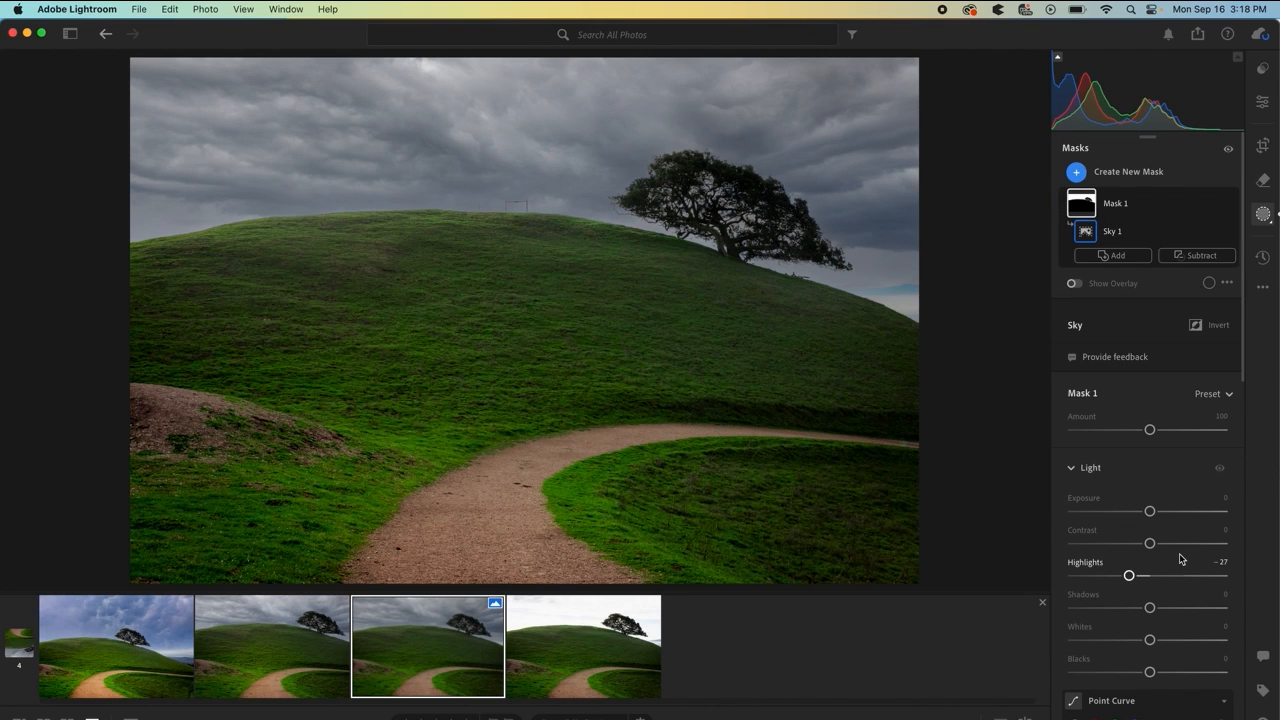
left_click_drag(1128, 576, 1180, 549)
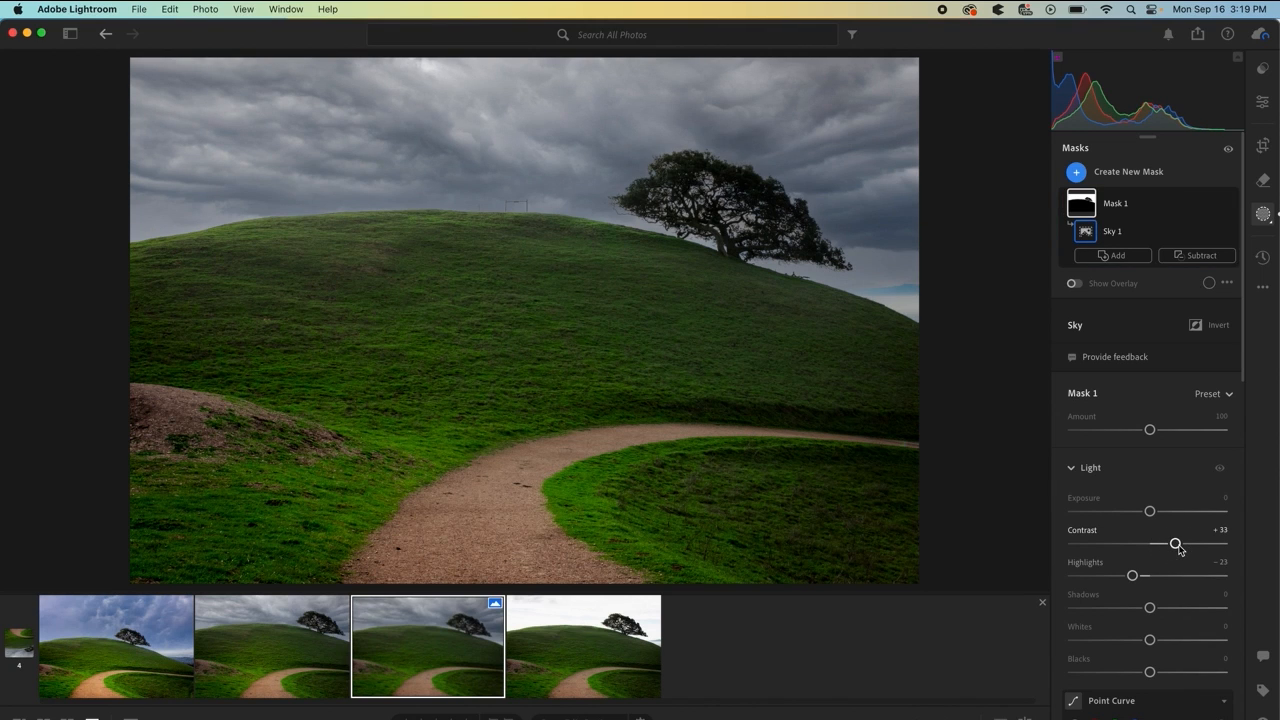
Step: Add a large radial gradient mask over the central hillside and path, and set its Temp to +28
left_click(1071, 173)
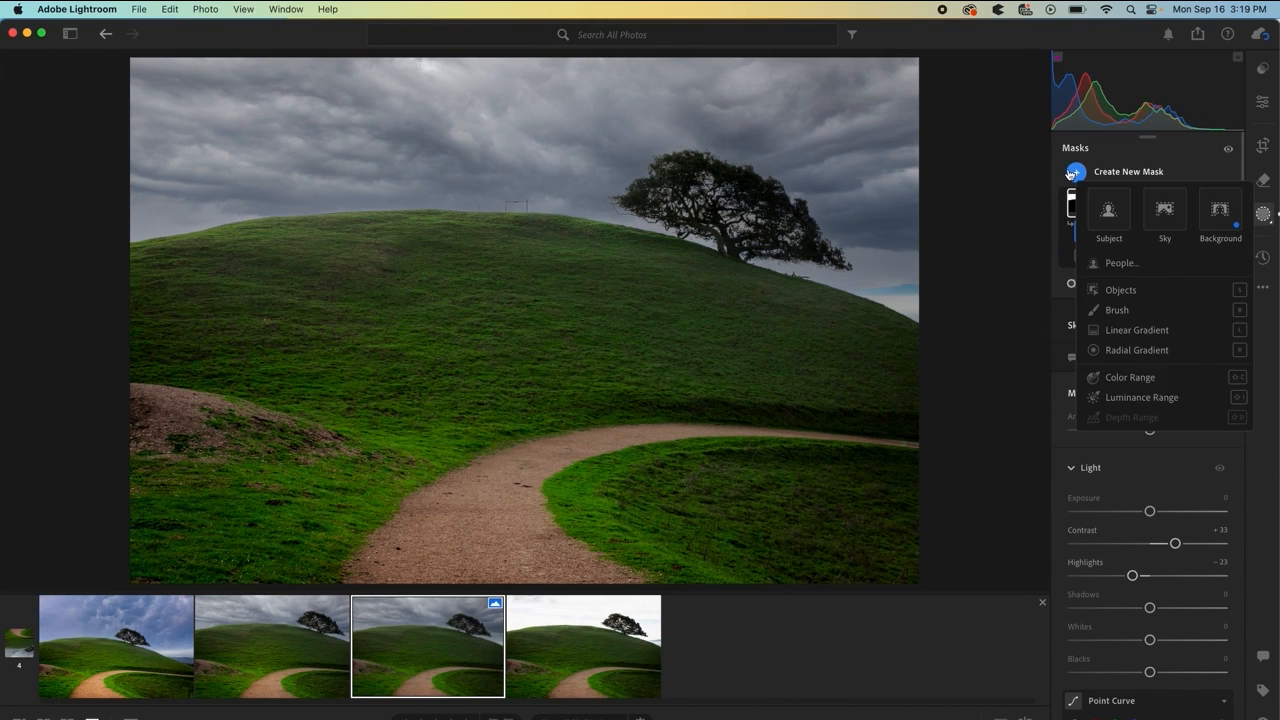
left_click(1120, 350)
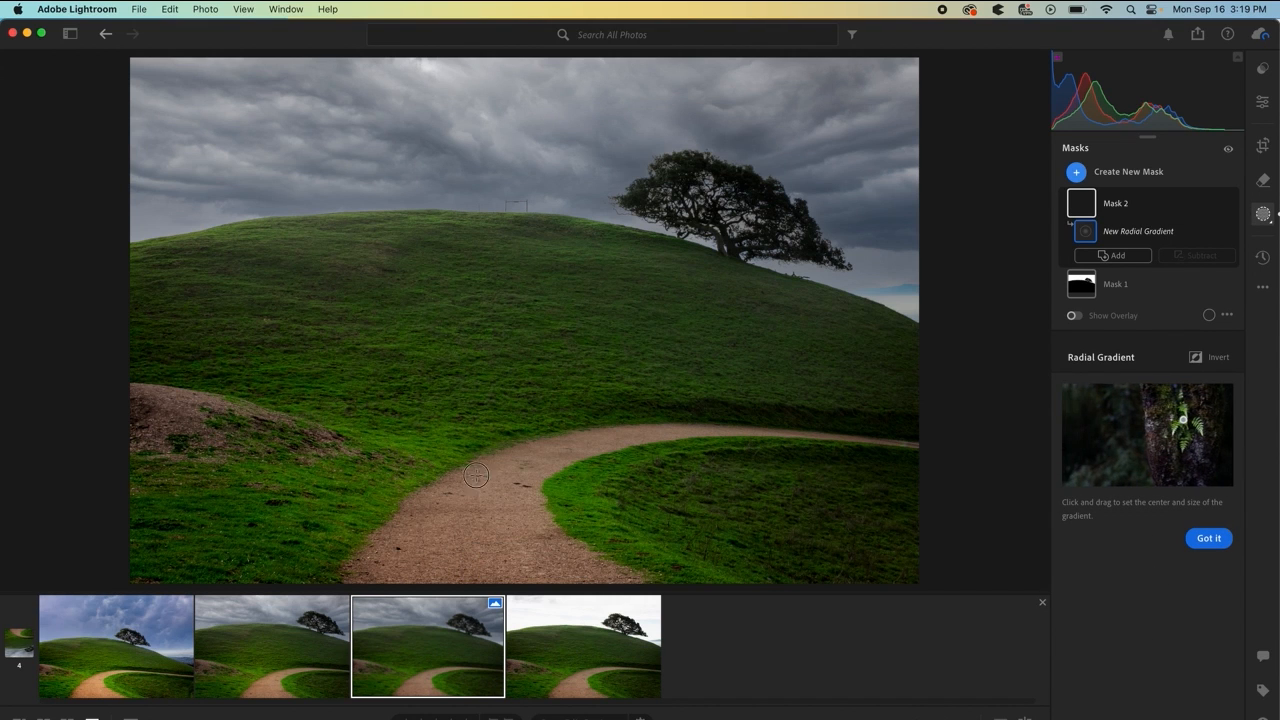
left_click_drag(446, 346, 257, 572)
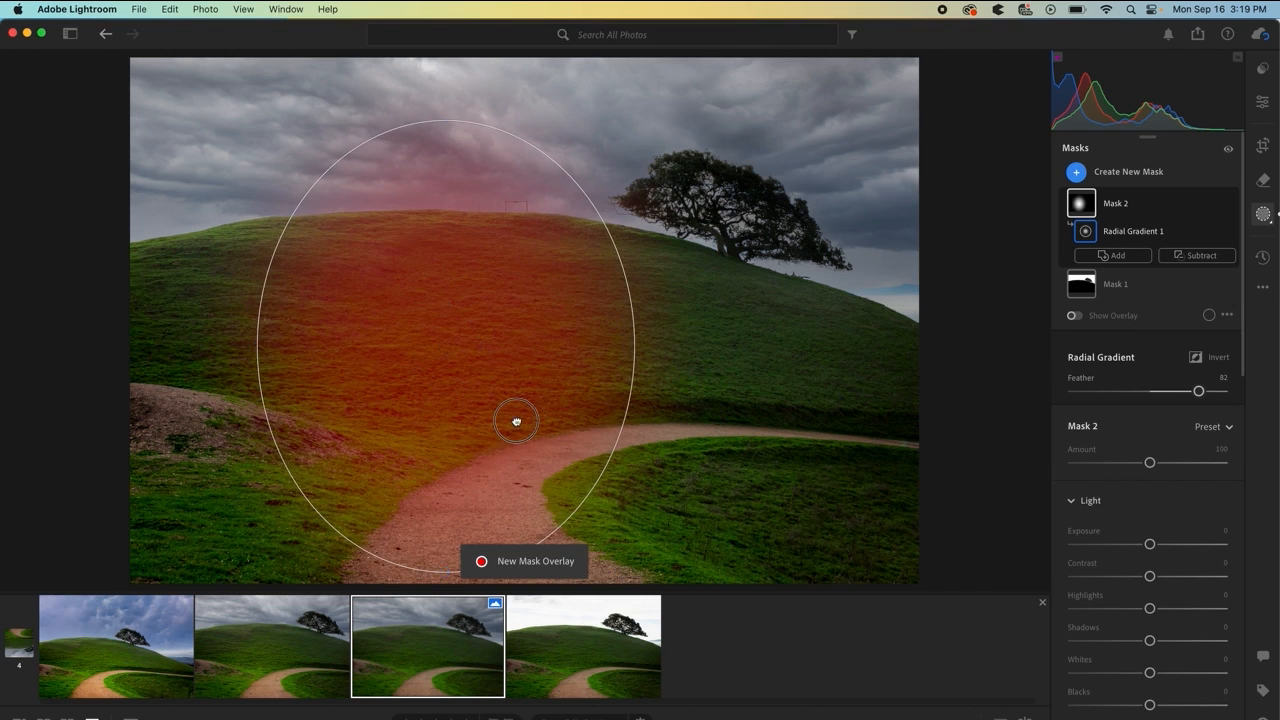
left_click_drag(516, 421, 534, 507)
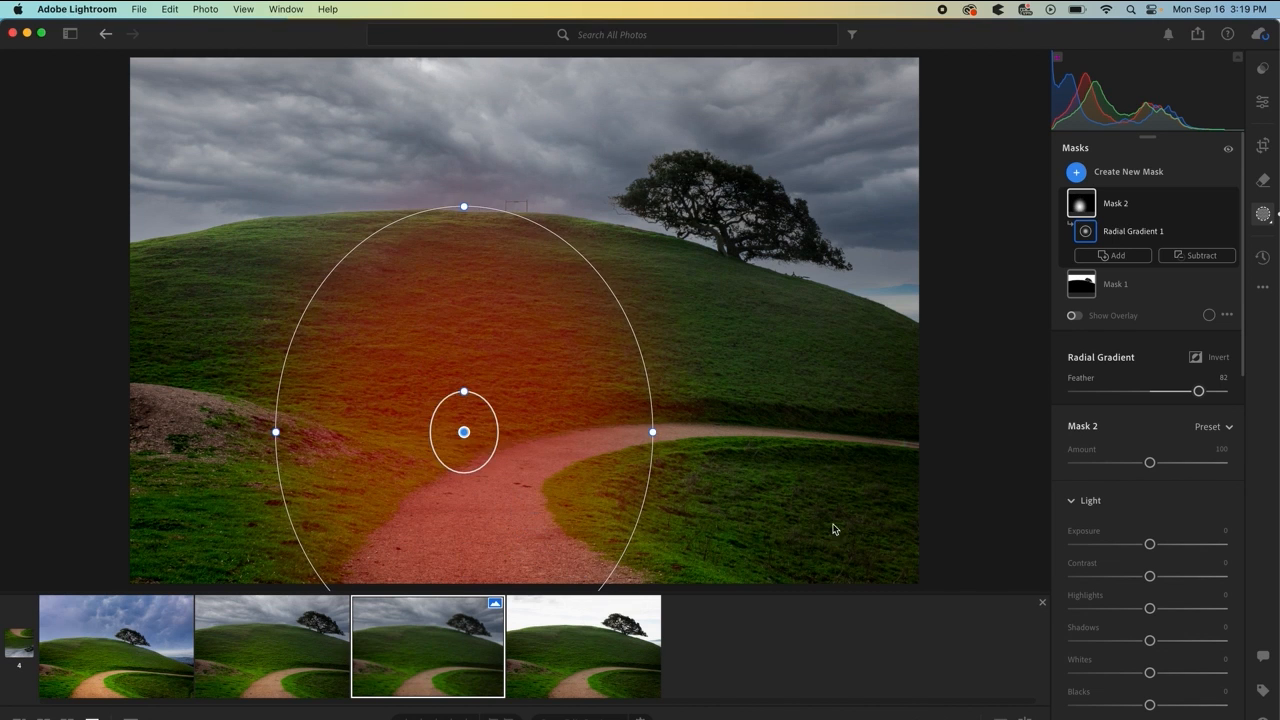
left_click_drag(1149, 544, 1170, 578)
scroll(1155, 610, "down", 8)
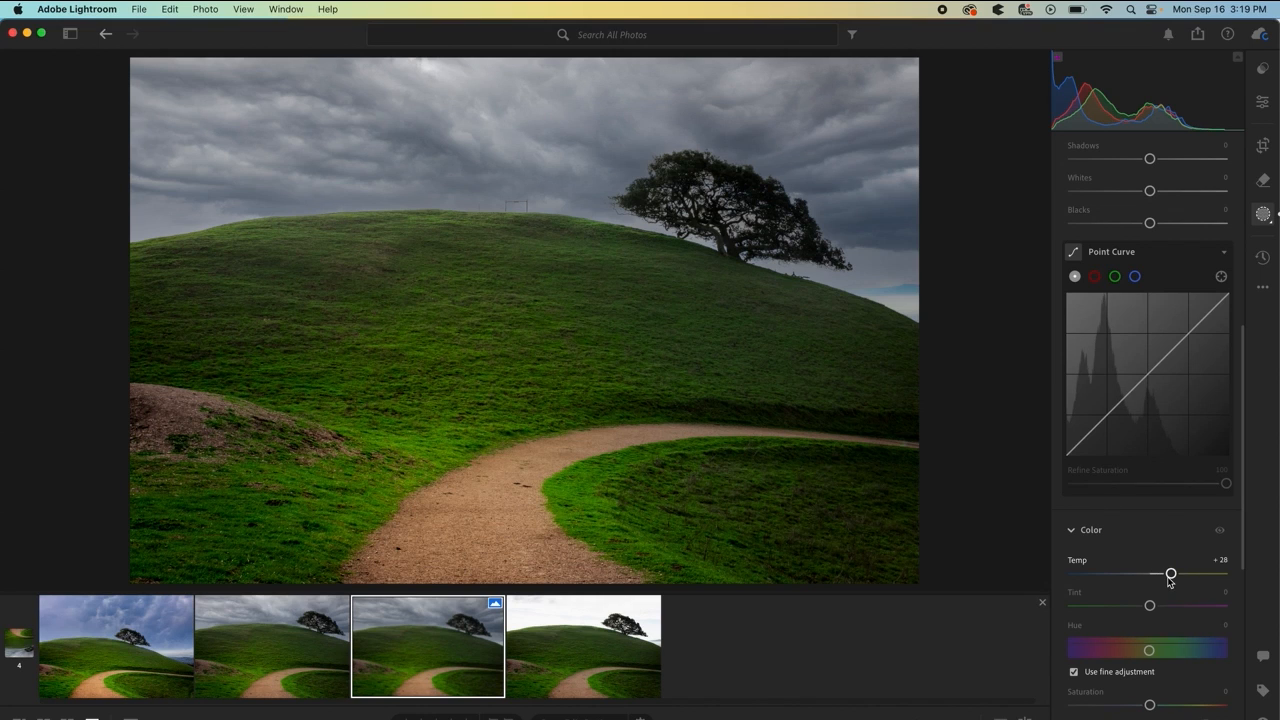